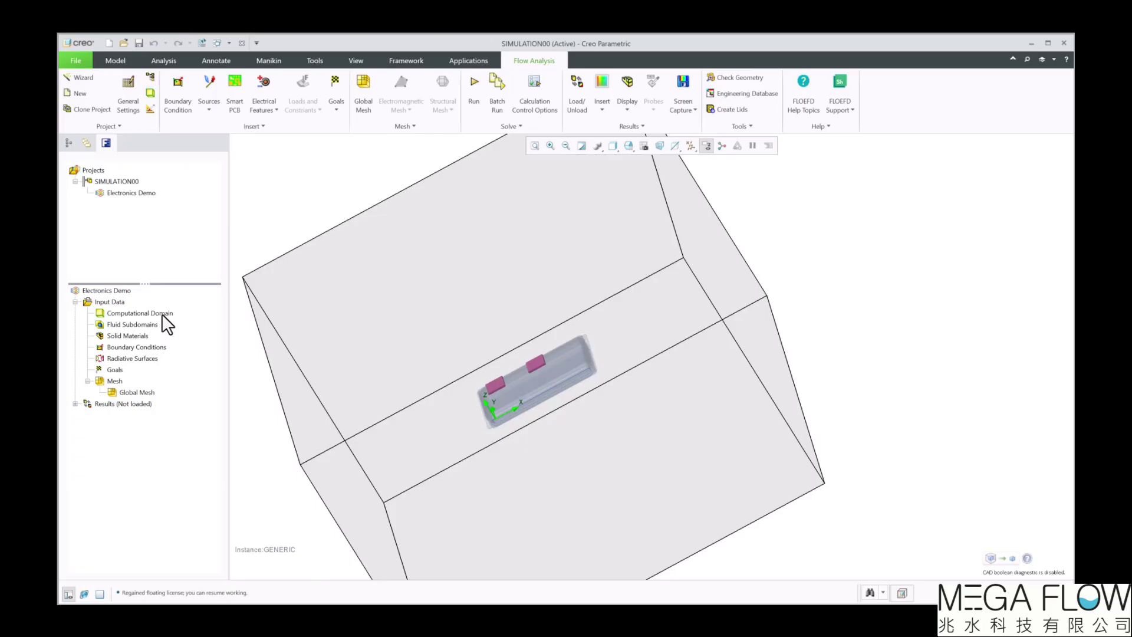
- Shrink the computational domain by moving its Y max face to about 346 mm
{"action": "left_click", "coordinate": [162, 313]}
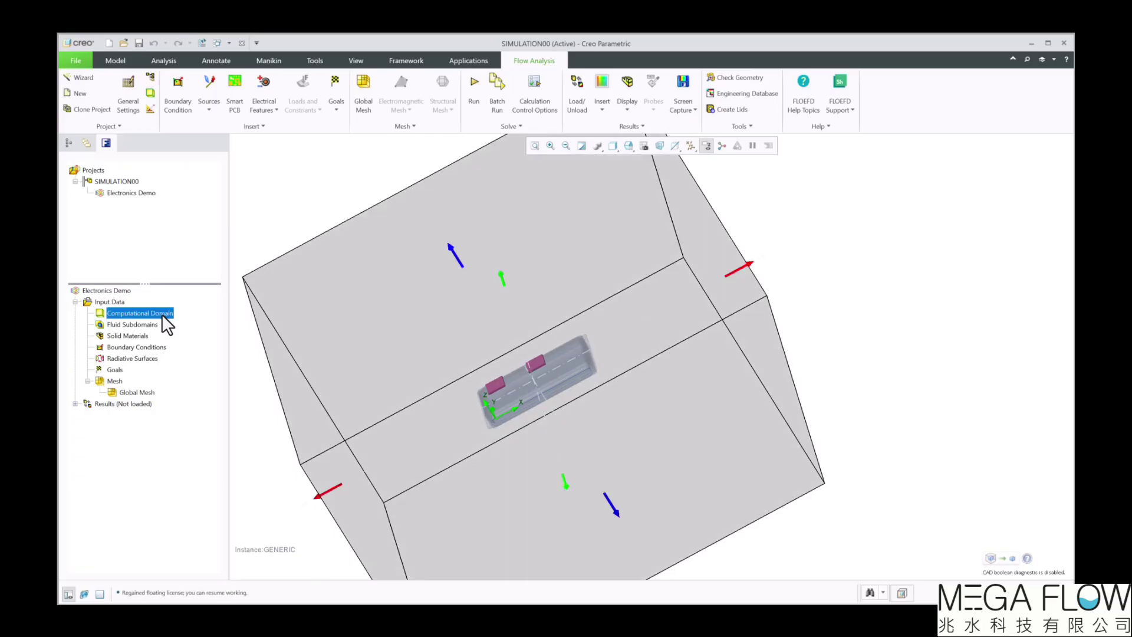
{"action": "middle_click_drag", "start_coordinate": [603, 397], "coordinate": [563, 397]}
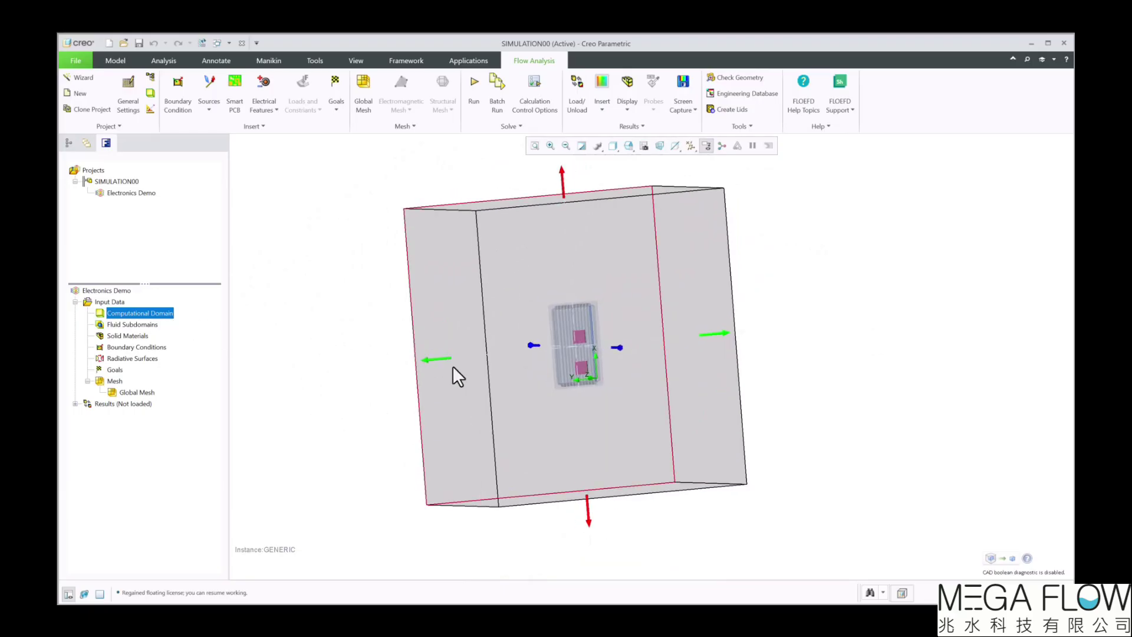
{"action": "mouse_move", "coordinate": [435, 365]}
{"action": "left_mouse_down"}
{"action": "mouse_move", "coordinate": [359, 368]}
{"action": "mouse_move", "coordinate": [486, 362]}
{"action": "mouse_move", "coordinate": [452, 369]}
{"action": "left_mouse_up"}
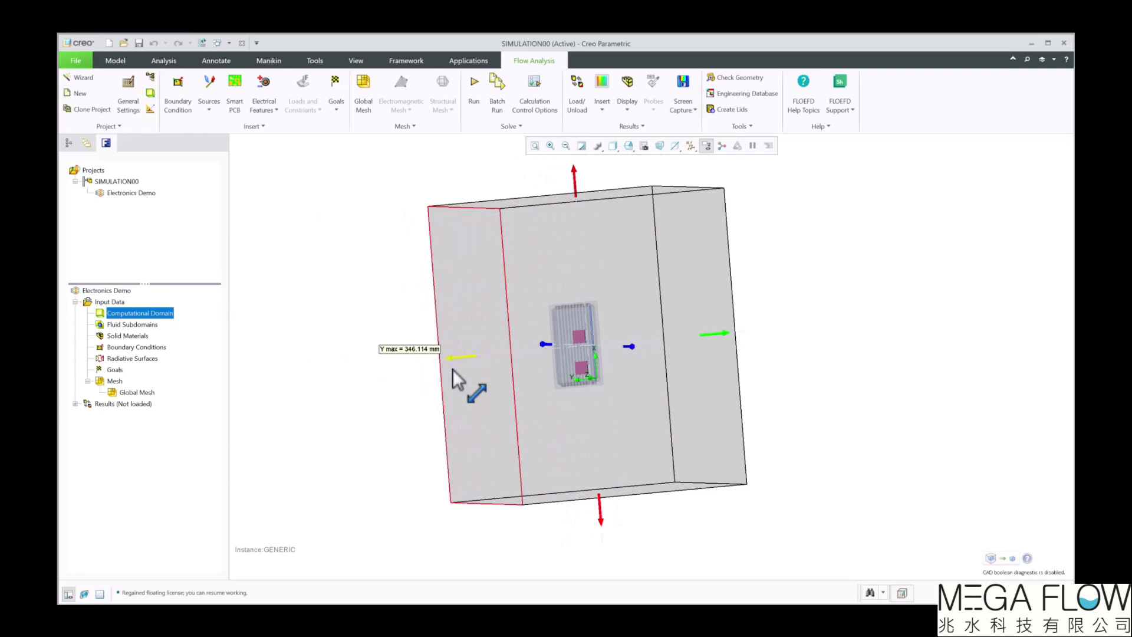
- Examine the computational domain's size values and the boundary-condition options for X max, leaving its definition as it is
{"action": "left_click", "coordinate": [150, 312]}
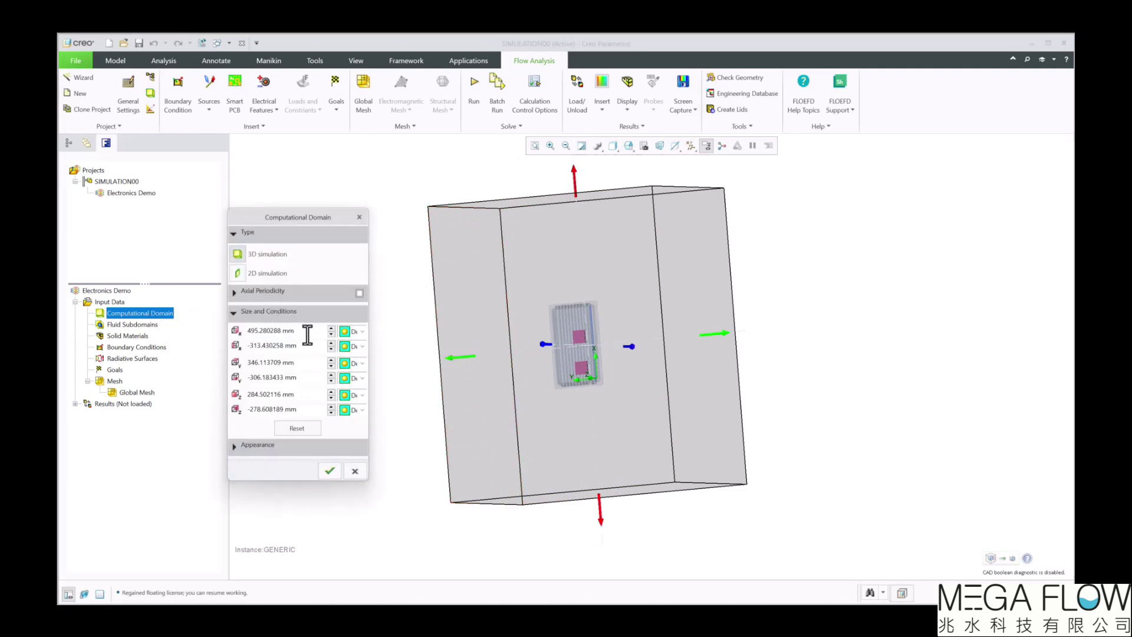
{"action": "left_click_drag", "start_coordinate": [303, 331], "coordinate": [244, 332]}
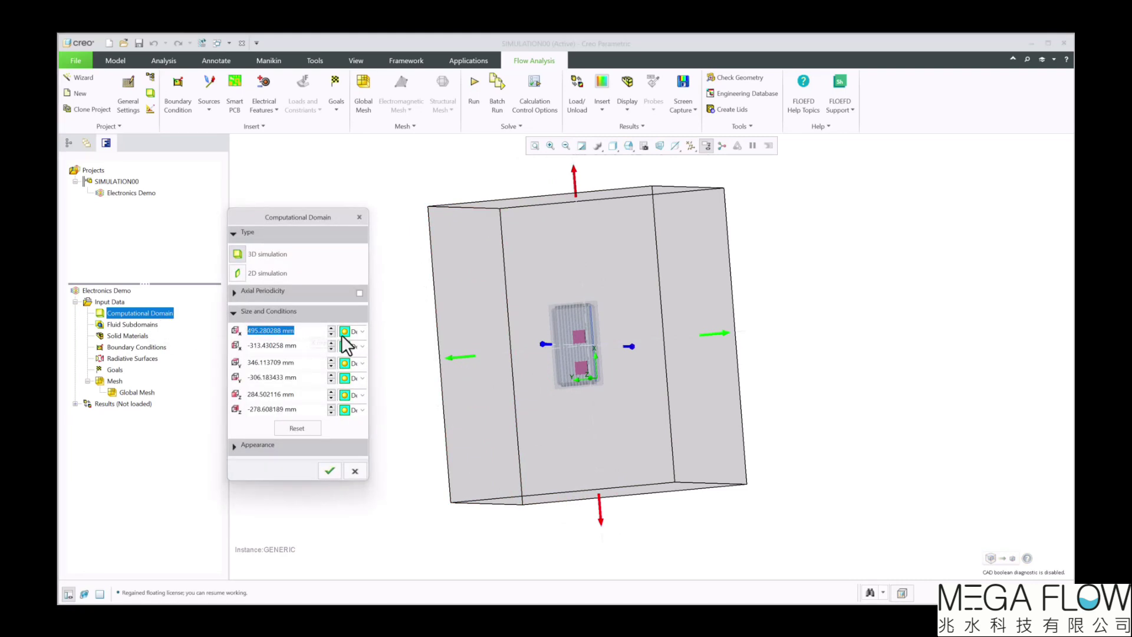
{"action": "left_click", "coordinate": [363, 331]}
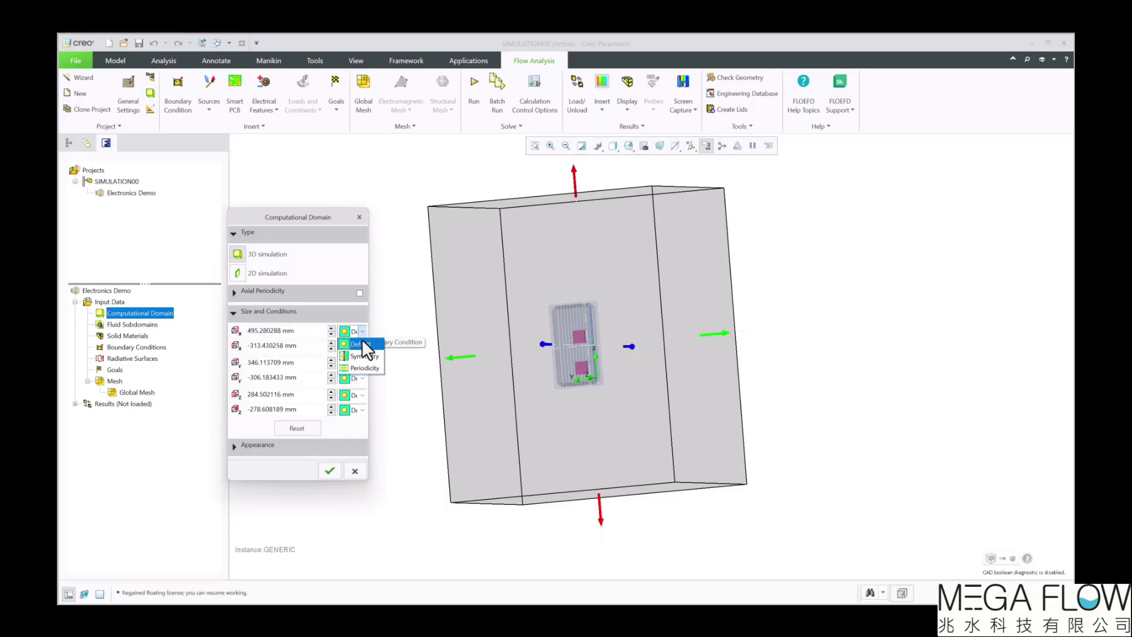
{"action": "left_click", "coordinate": [359, 334]}
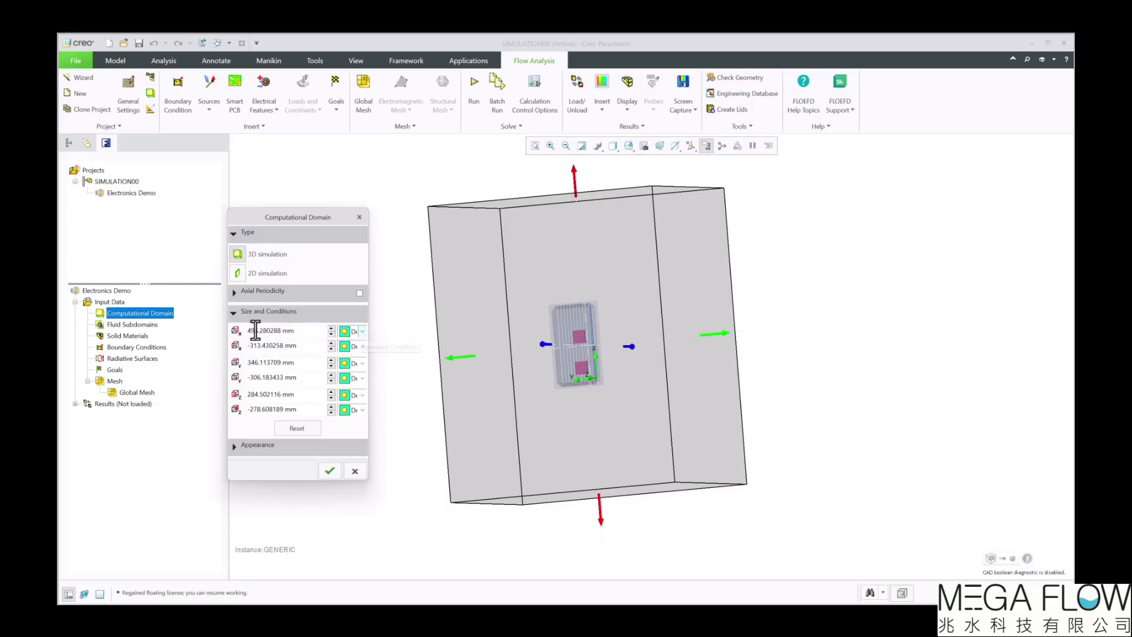
{"action": "left_click", "coordinate": [354, 471]}
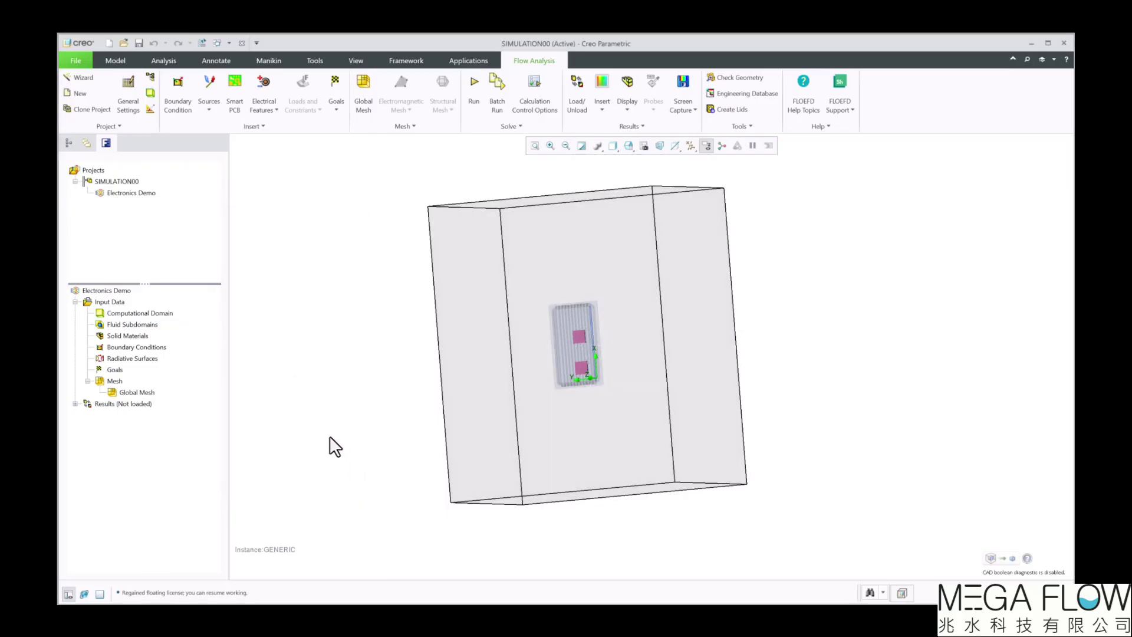
{"action": "right_click", "coordinate": [157, 313]}
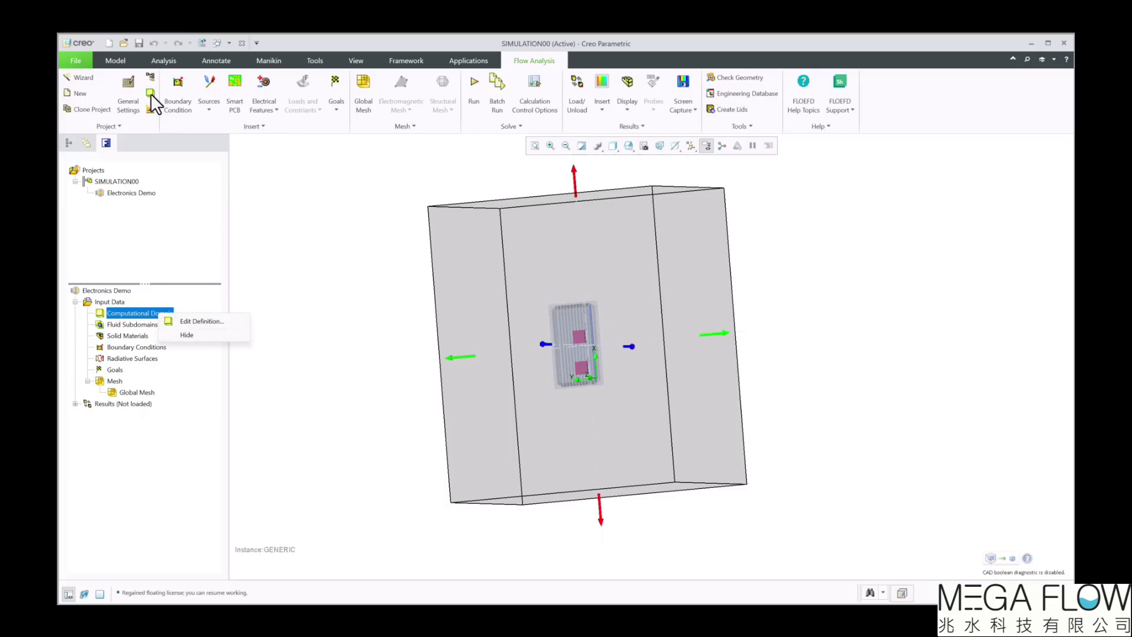
{"action": "left_click", "coordinate": [204, 149]}
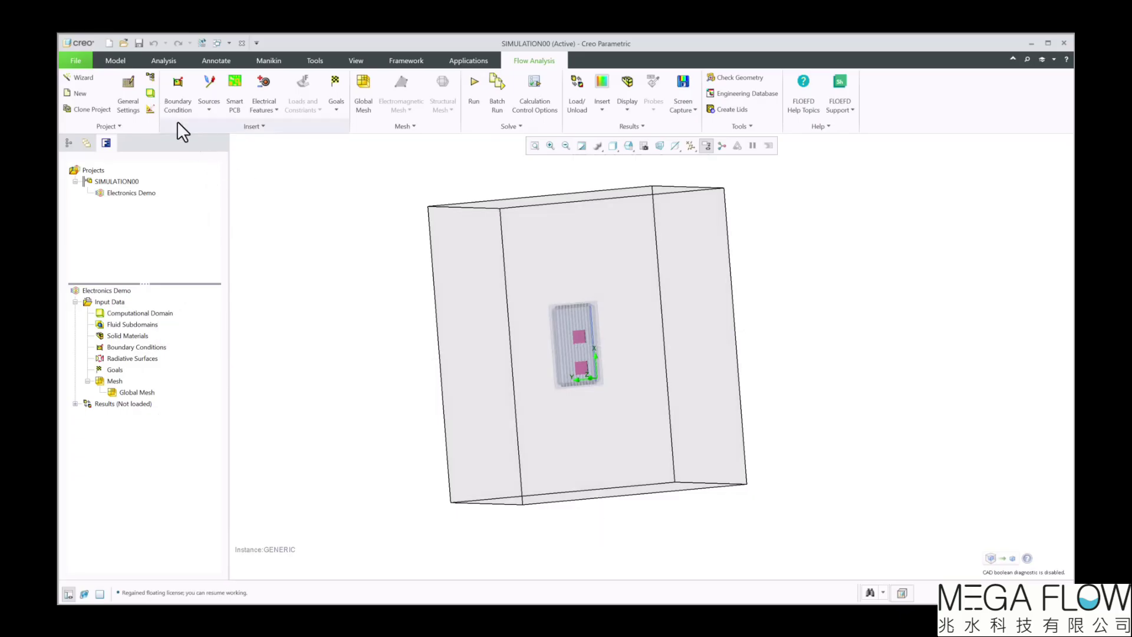
{"action": "left_click", "coordinate": [151, 94]}
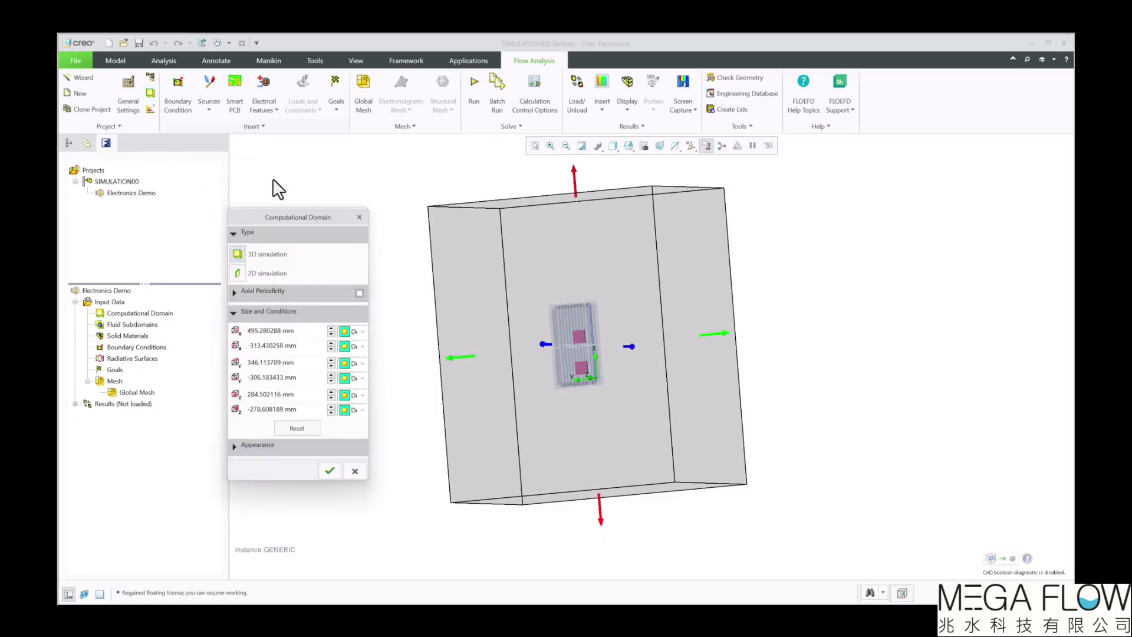
{"action": "left_click", "coordinate": [359, 218]}
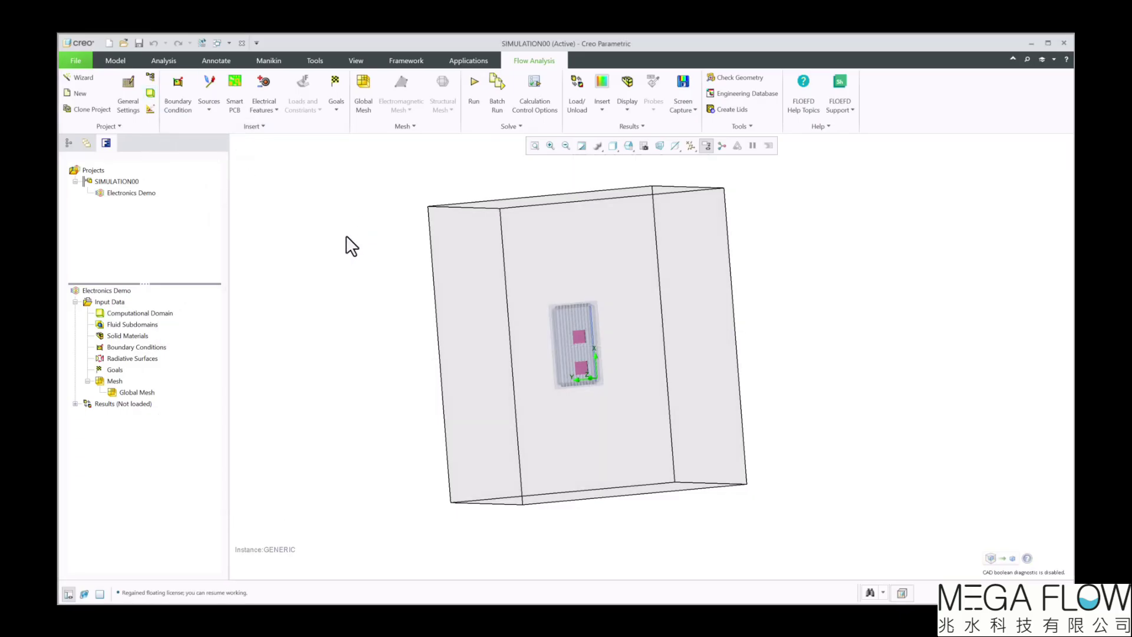
- Resize the computational domain to Z limits of about 170 and -164 mm and Y max of about 251 mm
{"action": "left_click", "coordinate": [176, 312]}
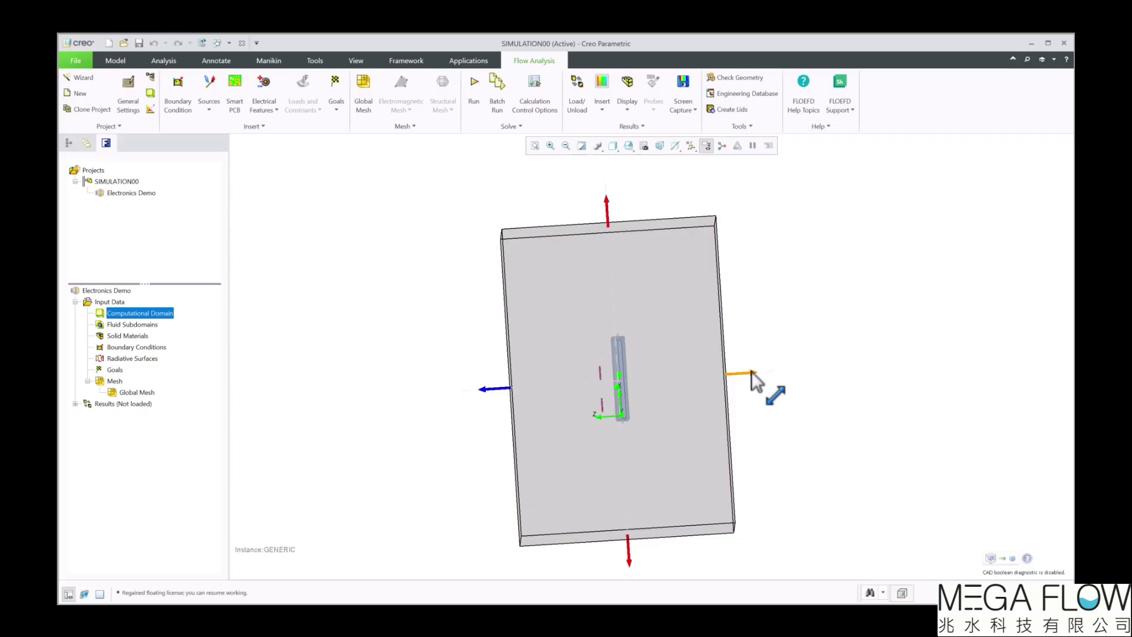
{"action": "left_click_drag", "start_coordinate": [752, 370], "coordinate": [714, 379]}
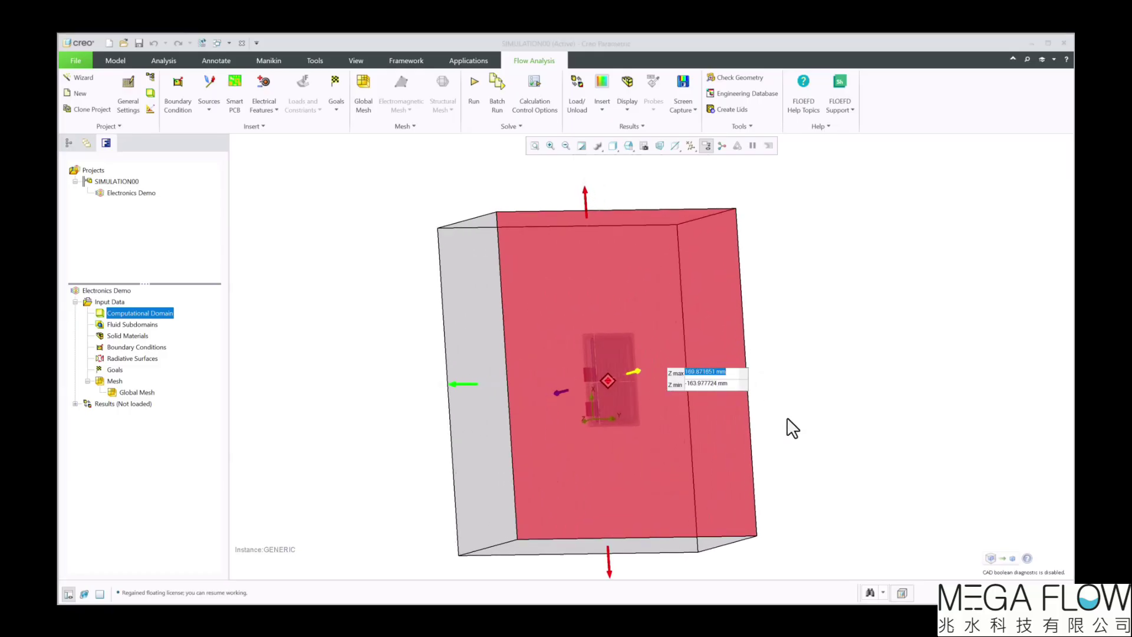
{"action": "left_click_drag", "start_coordinate": [755, 389], "coordinate": [692, 400]}
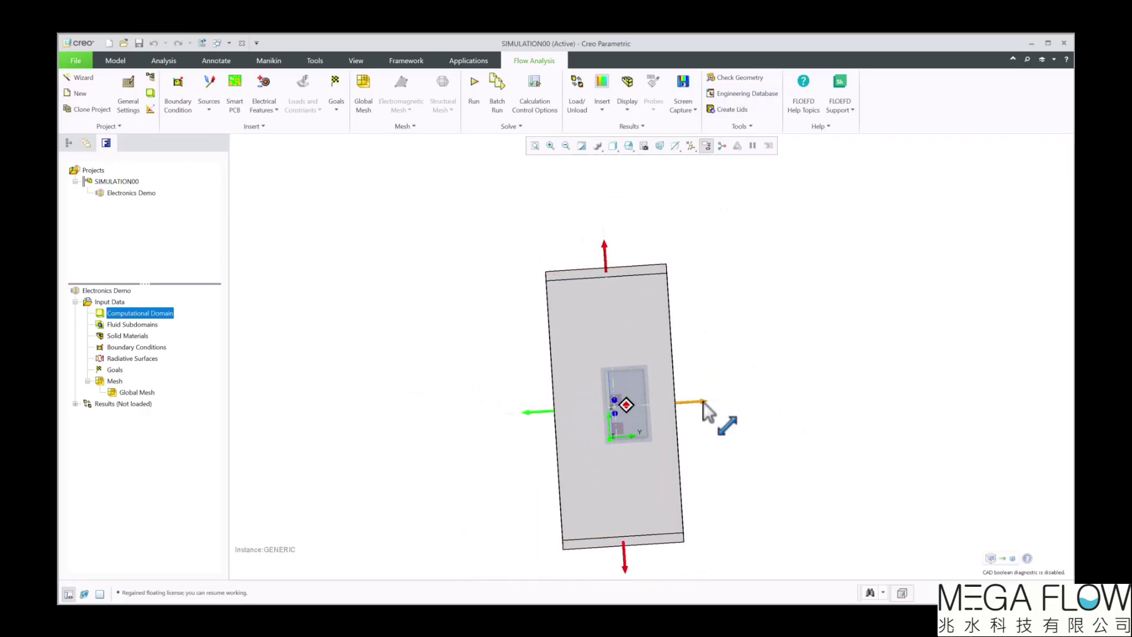
{"action": "left_click", "coordinate": [716, 399]}
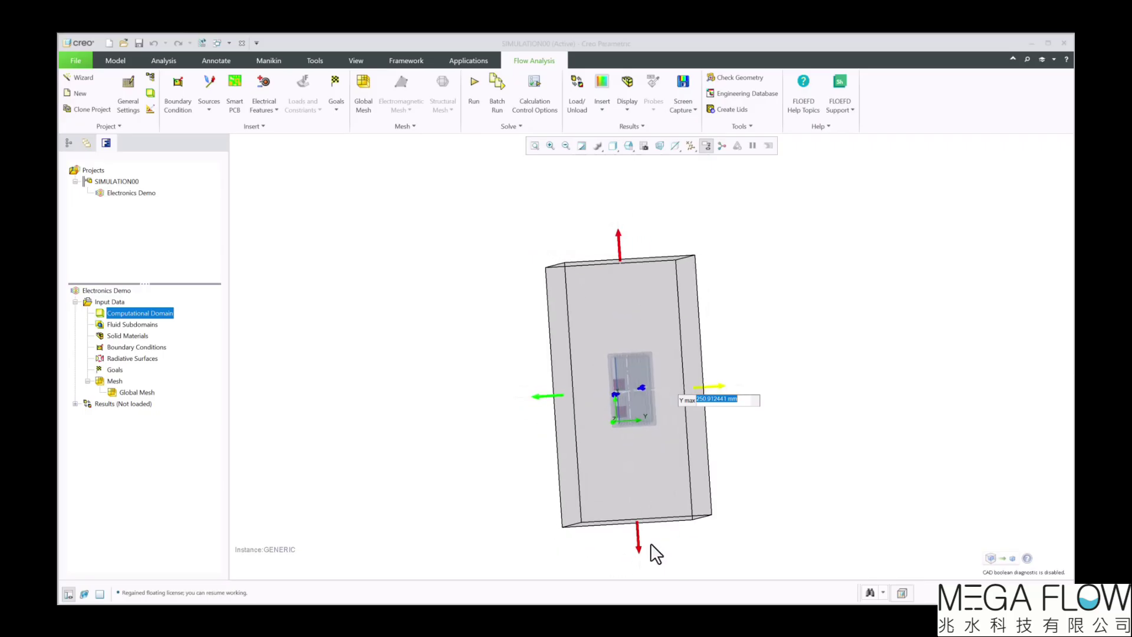
- Set the computational domain's X min to about -160 mm and X max to about 534 mm, and hide the domain
{"action": "left_click_drag", "start_coordinate": [637, 548], "coordinate": [634, 497]}
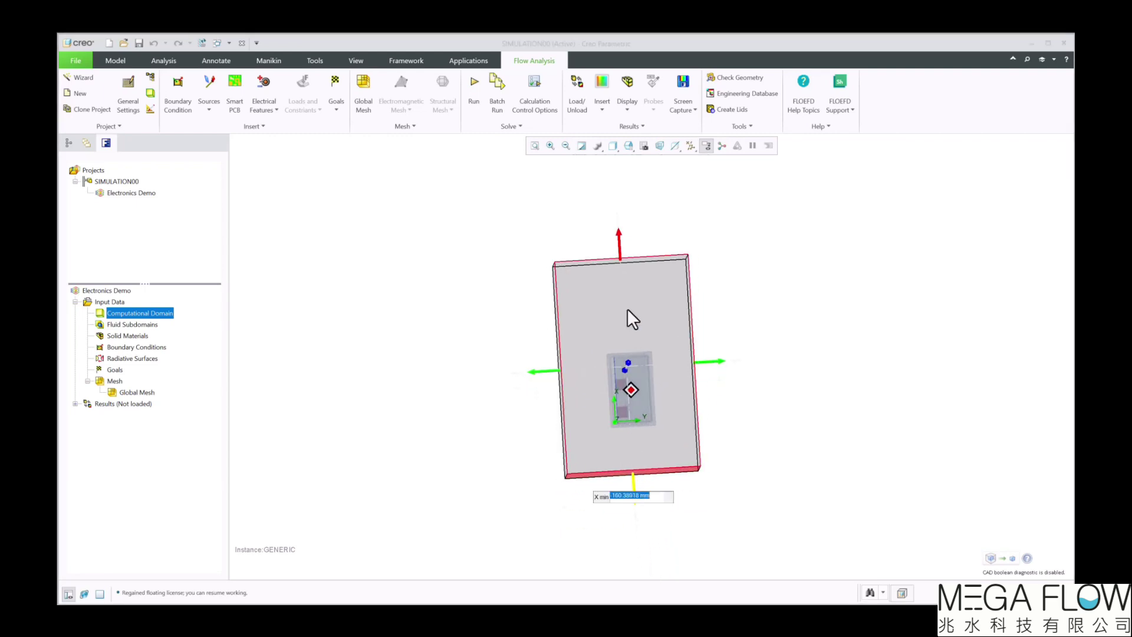
{"action": "left_click_drag", "start_coordinate": [620, 238], "coordinate": [622, 219]}
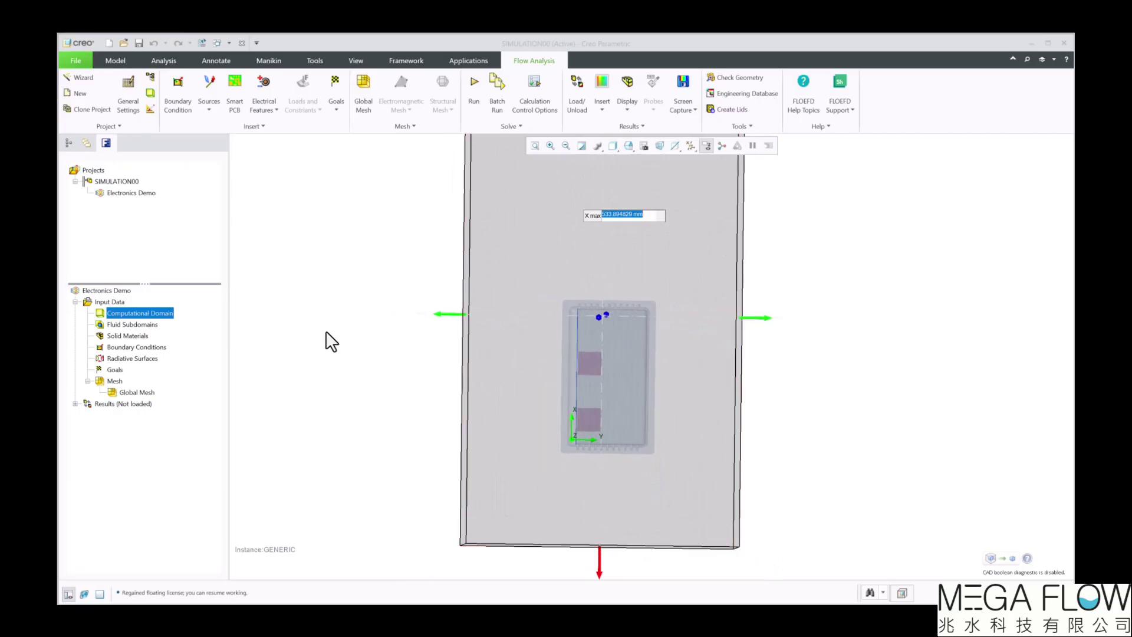
{"action": "right_click", "coordinate": [150, 311]}
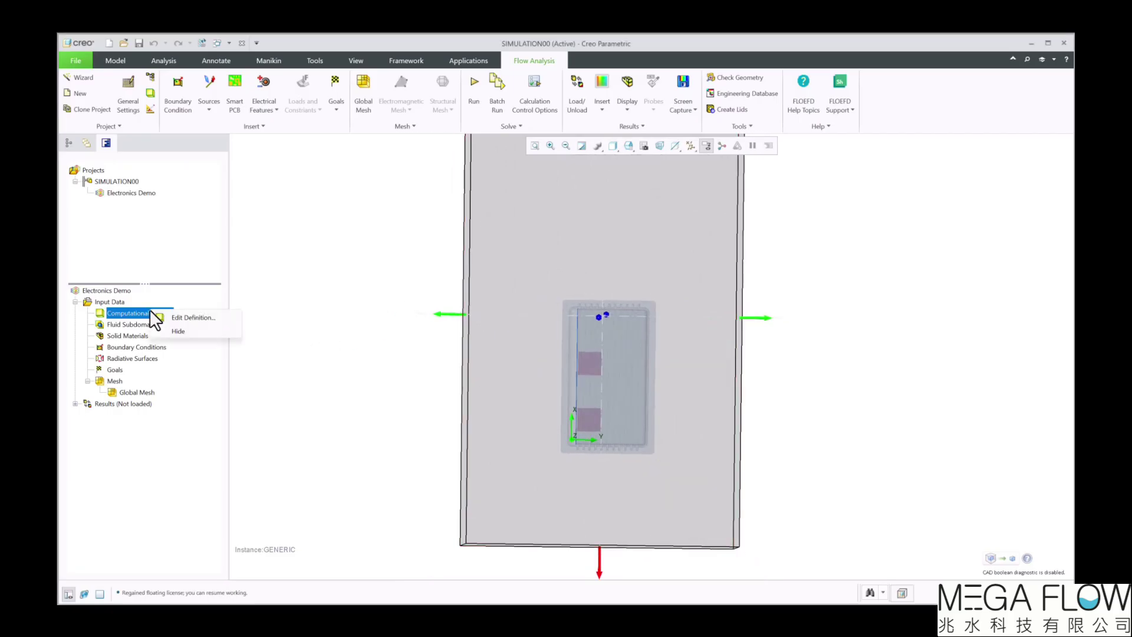
{"action": "left_click", "coordinate": [171, 331]}
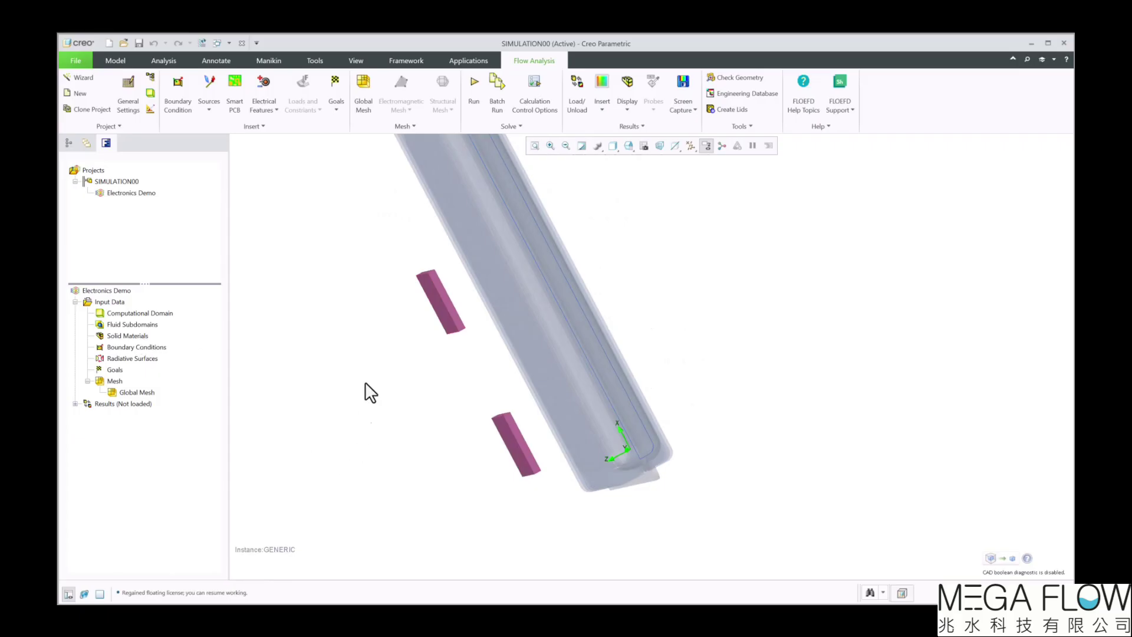
- Start a new solid material definition for the project
{"action": "right_click", "coordinate": [140, 335]}
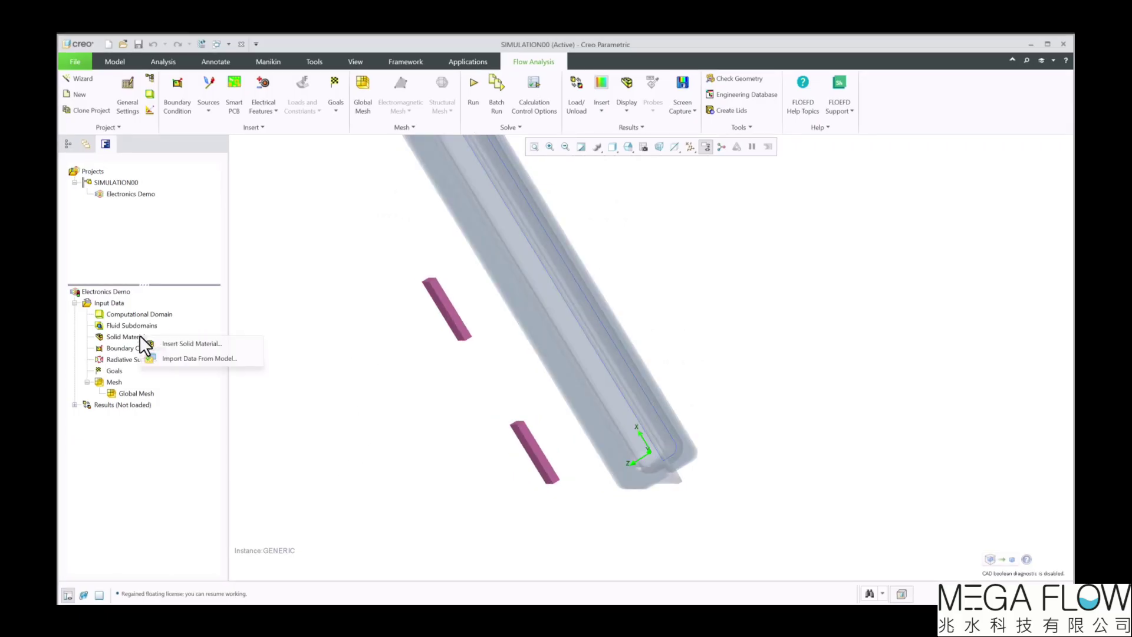
{"action": "left_click", "coordinate": [199, 343]}
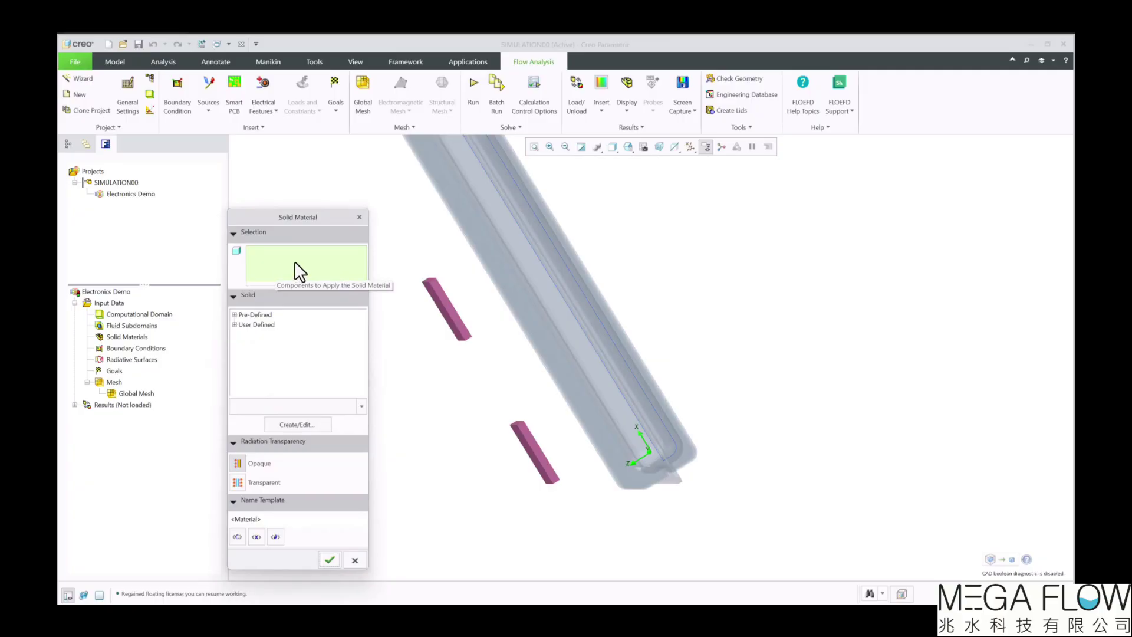
{"action": "mouse_move", "coordinate": [411, 315]}
{"action": "middle_mouse_down"}
{"action": "mouse_move", "coordinate": [461, 336]}
{"action": "mouse_move", "coordinate": [610, 232]}
{"action": "middle_mouse_up"}
{"action": "mouse_move", "coordinate": [627, 240]}
{"action": "left_mouse_down"}
{"action": "mouse_move", "coordinate": [582, 479]}
{"action": "mouse_move", "coordinate": [586, 539]}
{"action": "left_mouse_up"}
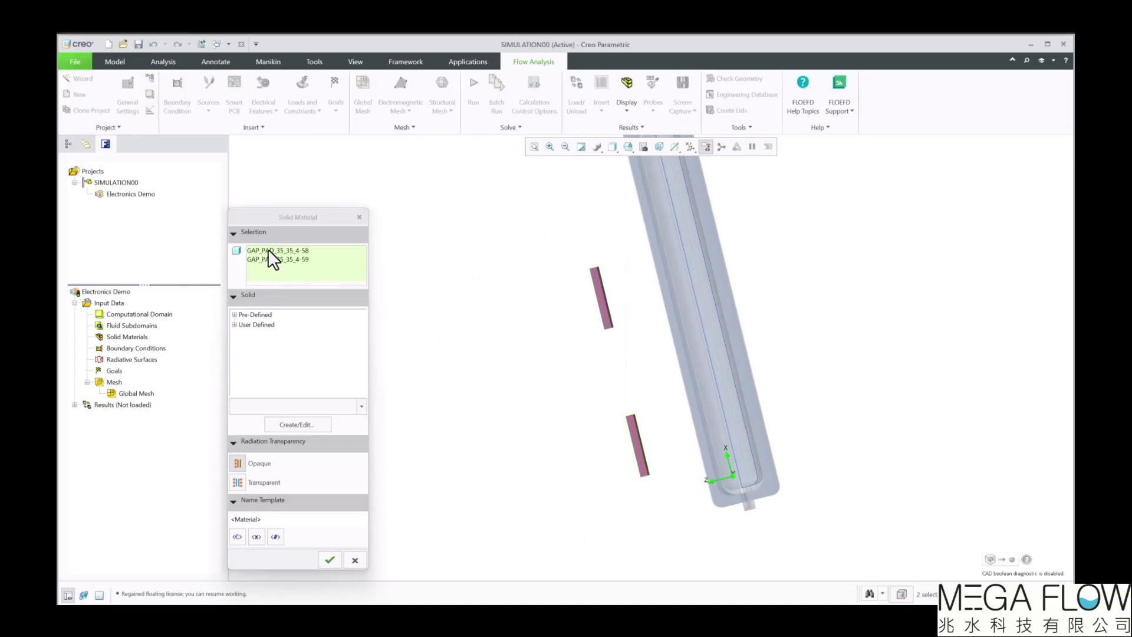
{"action": "right_click", "coordinate": [345, 275]}
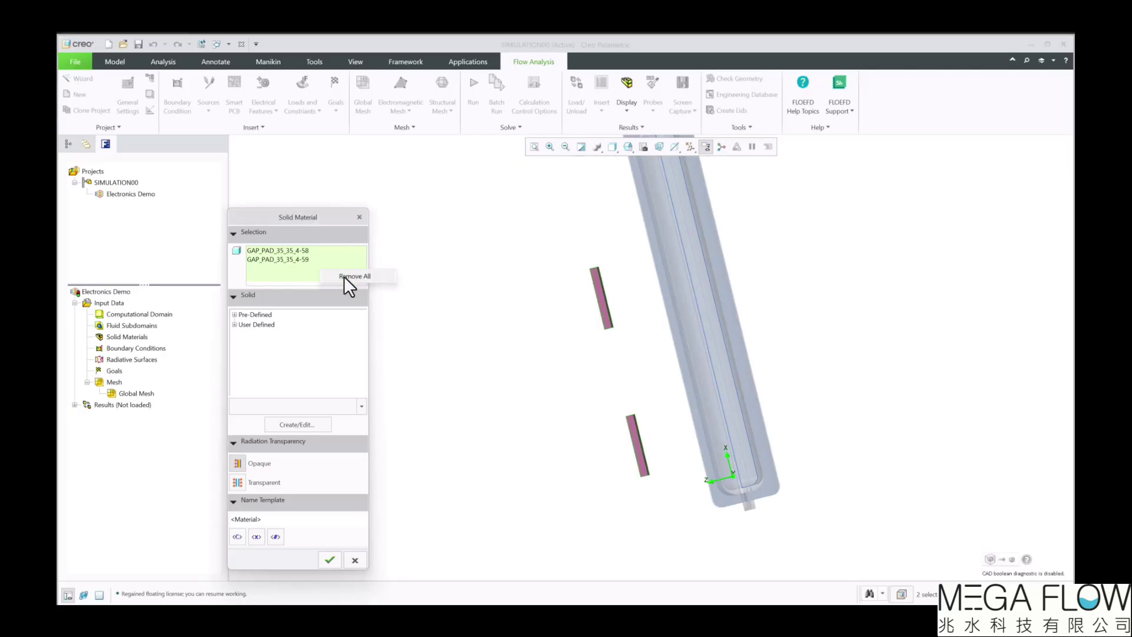
{"action": "left_click", "coordinate": [349, 280]}
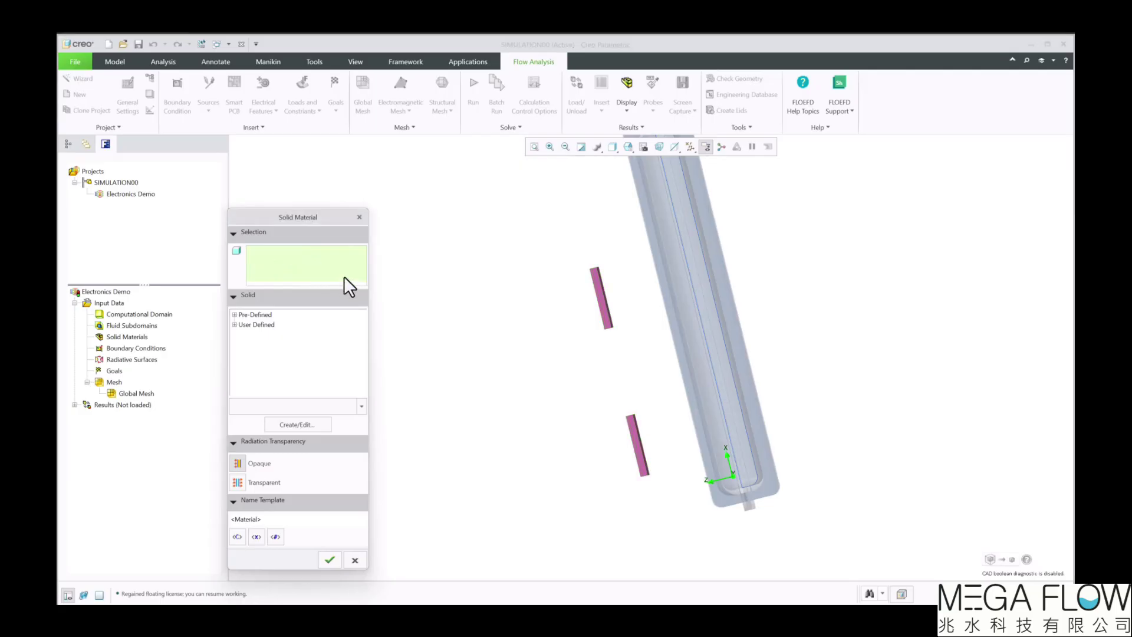
- Assign the user-defined material Bergquist GAP PAD HC 5.0 to both GAP_PAD_35_35_4 parts, keeping it opaque
{"action": "left_click", "coordinate": [67, 144]}
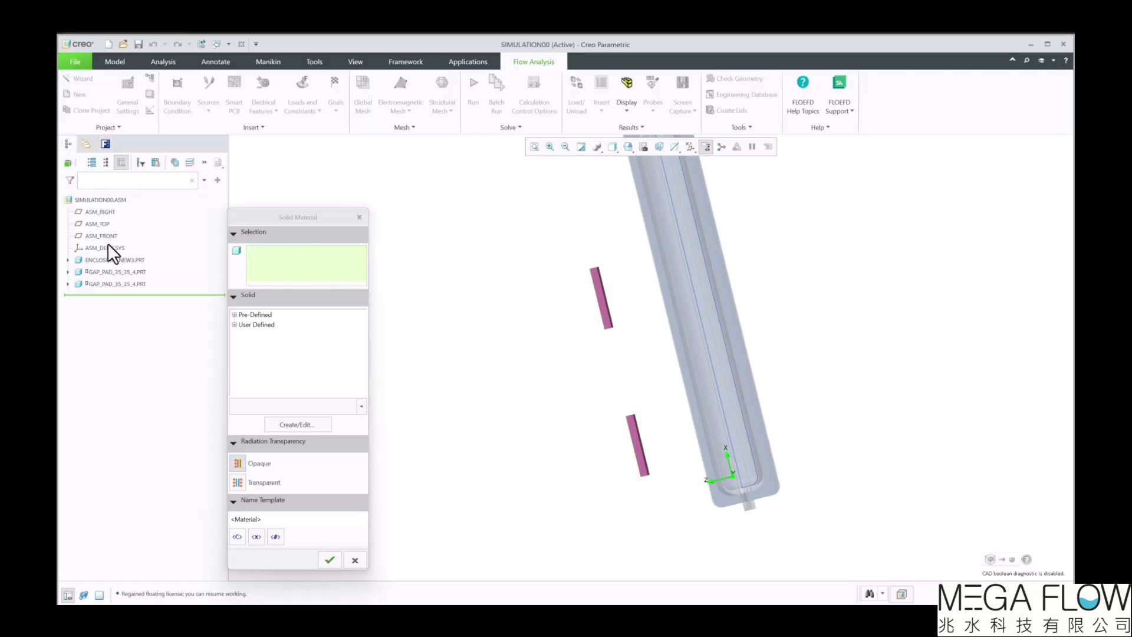
{"action": "left_click", "coordinate": [112, 272]}
{"action": "left_click", "coordinate": [118, 284], "text": "ctrl"}
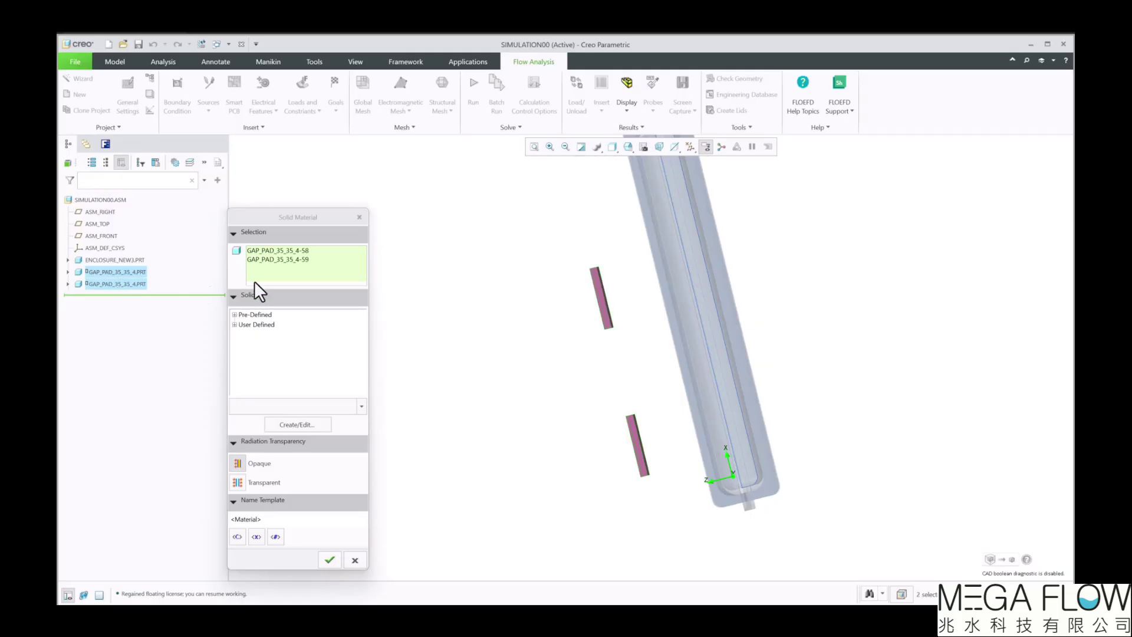
{"action": "left_click", "coordinate": [234, 324]}
{"action": "left_click", "coordinate": [241, 335]}
{"action": "left_click", "coordinate": [247, 345]}
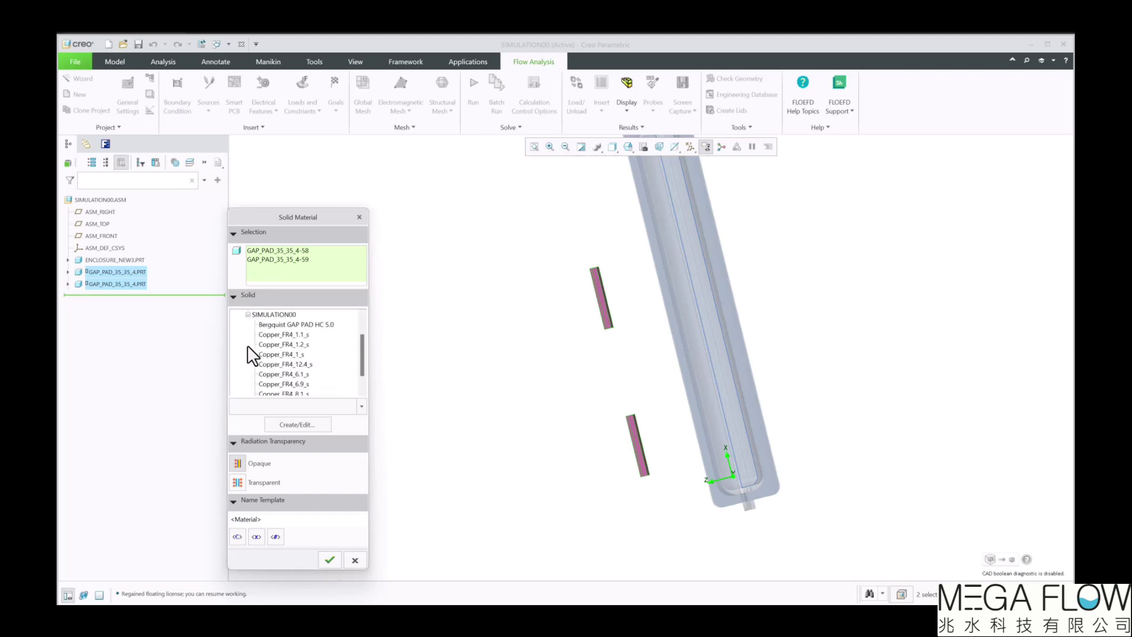
{"action": "left_click", "coordinate": [285, 325]}
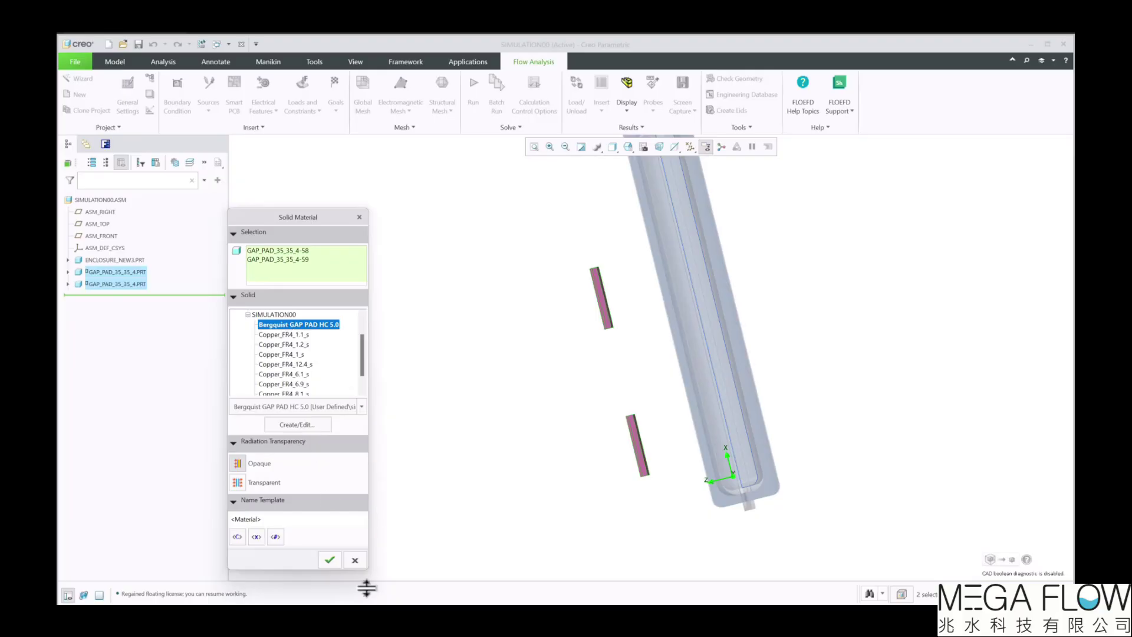
{"action": "left_click", "coordinate": [335, 556]}
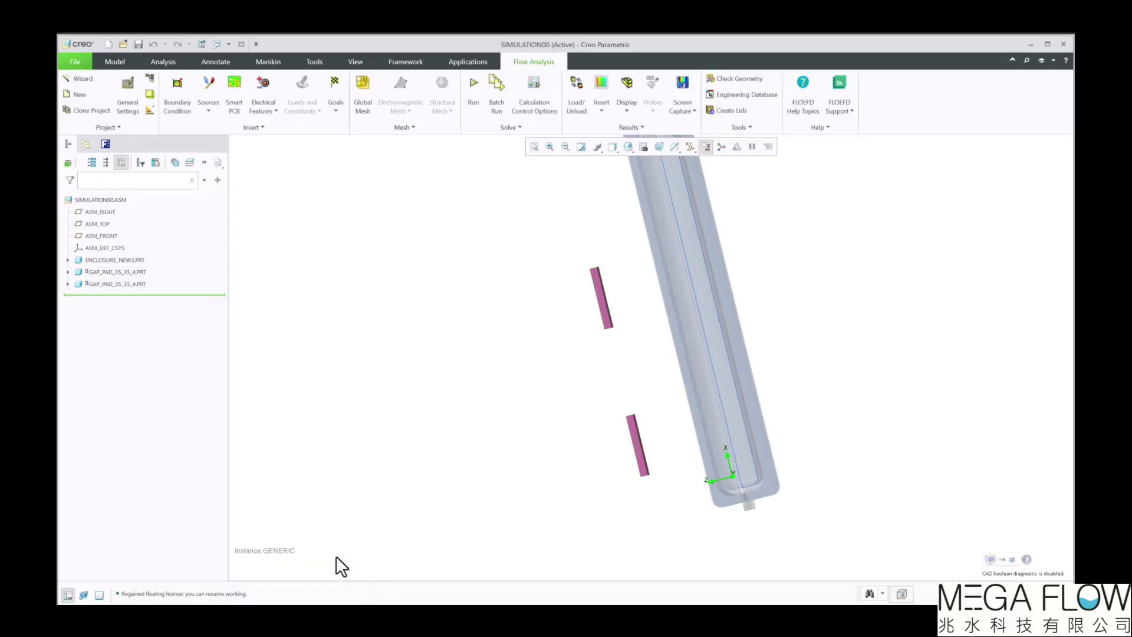
- Highlight the Bergquist GAP PAD HC 5.0 solid material in the project to check which components use it
{"action": "left_click", "coordinate": [106, 145]}
{"action": "left_click", "coordinate": [177, 349]}
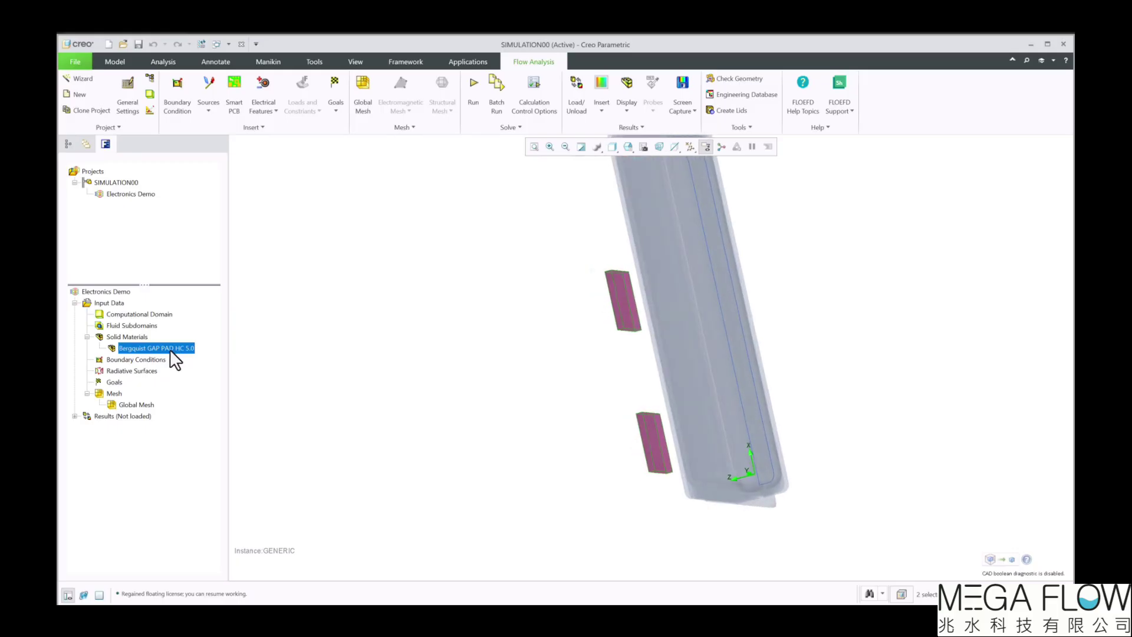
{"action": "left_click", "coordinate": [193, 347]}
{"action": "left_click", "coordinate": [299, 363]}
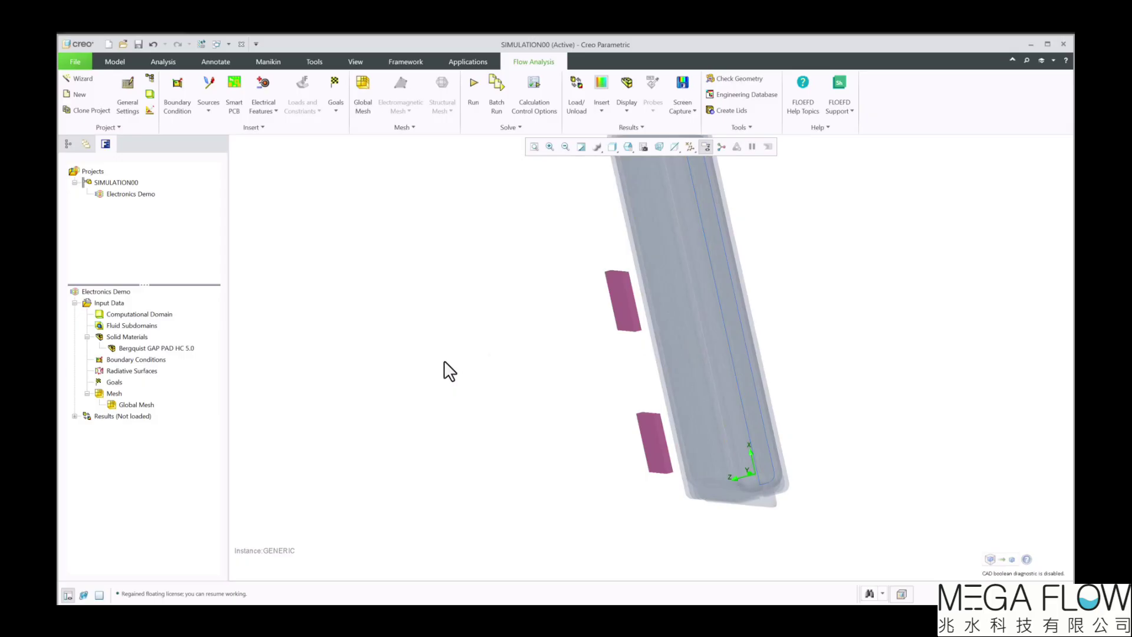
- Review the project's general settings for analysis type, fluids and default solid material
{"action": "left_click", "coordinate": [127, 82]}
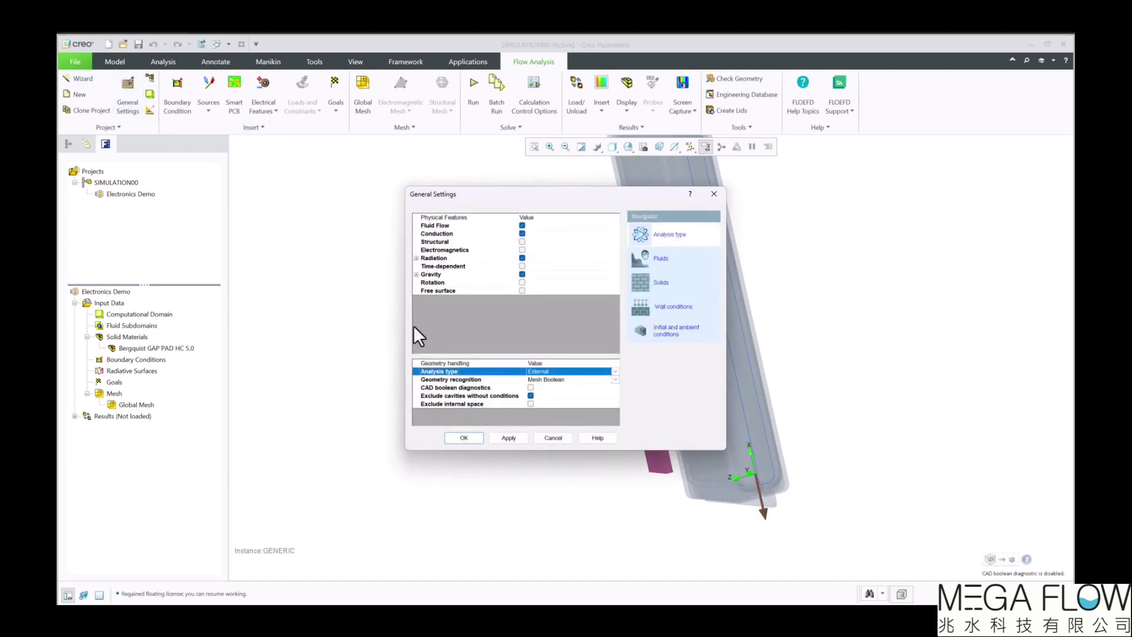
{"action": "left_click", "coordinate": [671, 235]}
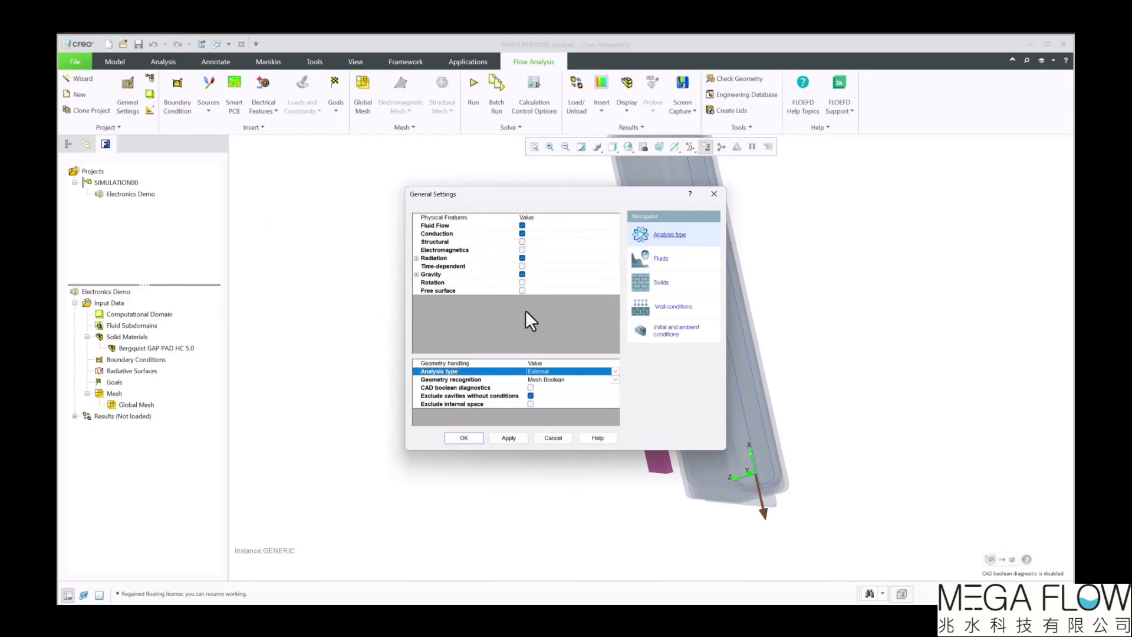
{"action": "left_click", "coordinate": [656, 260]}
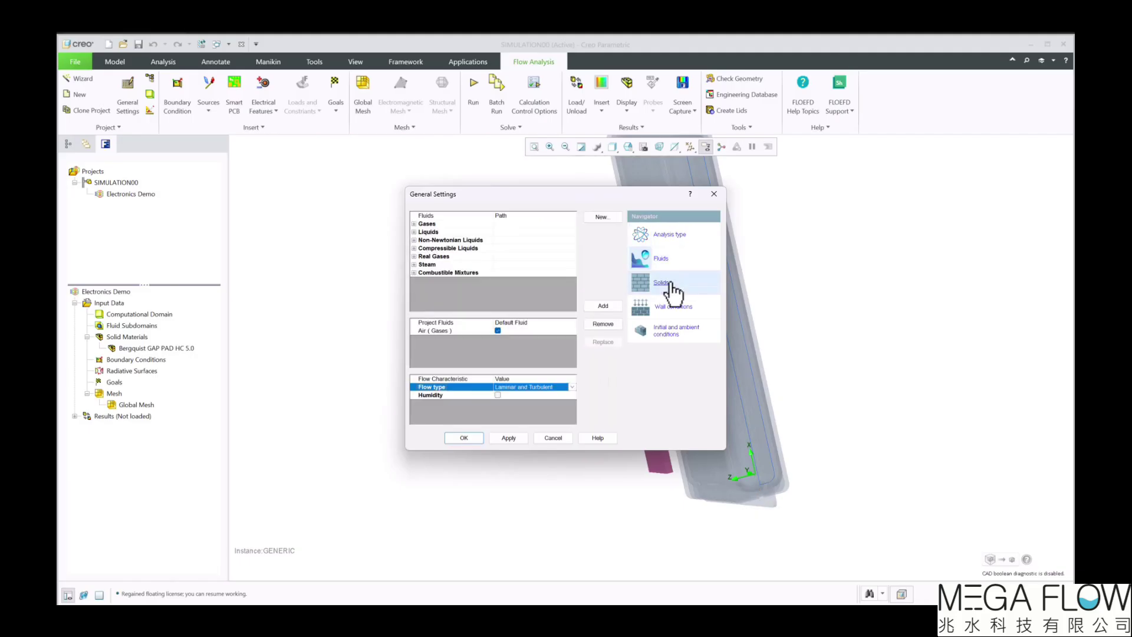
{"action": "left_click", "coordinate": [670, 285]}
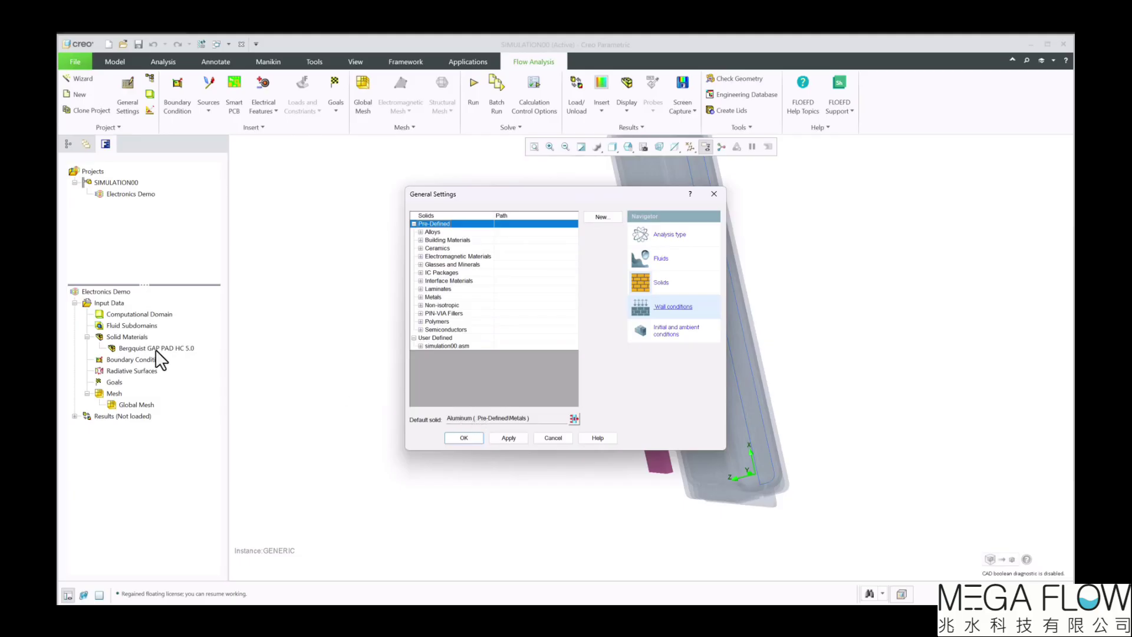
{"action": "left_click", "coordinate": [469, 437]}
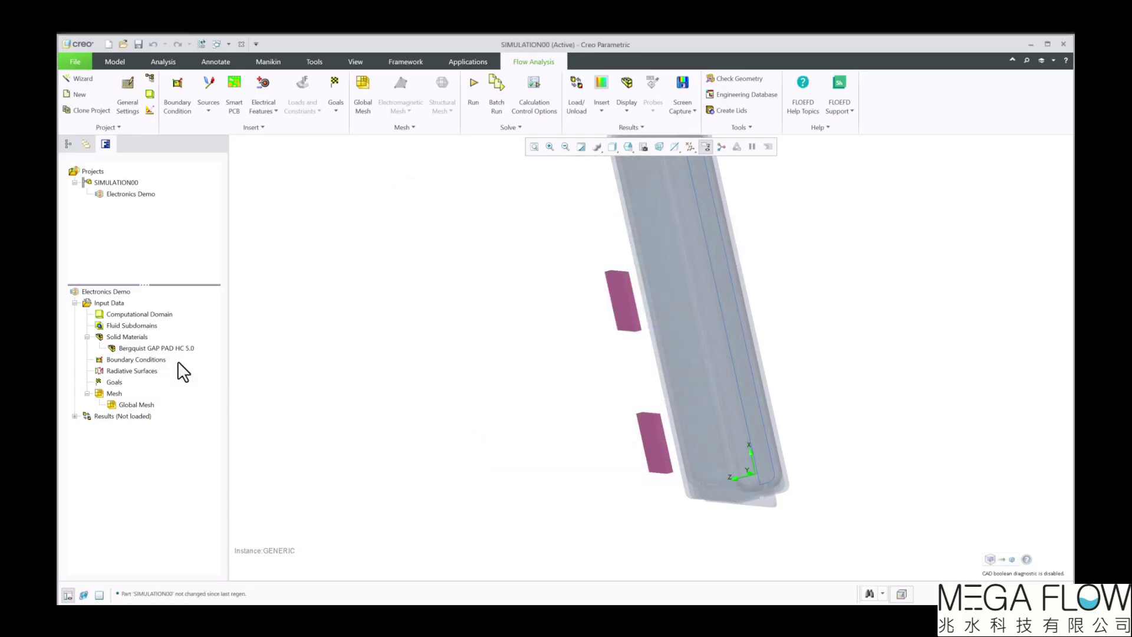
- Look over the available boundary condition types without defining a boundary condition
{"action": "left_click_drag", "start_coordinate": [298, 232], "coordinate": [389, 127]}
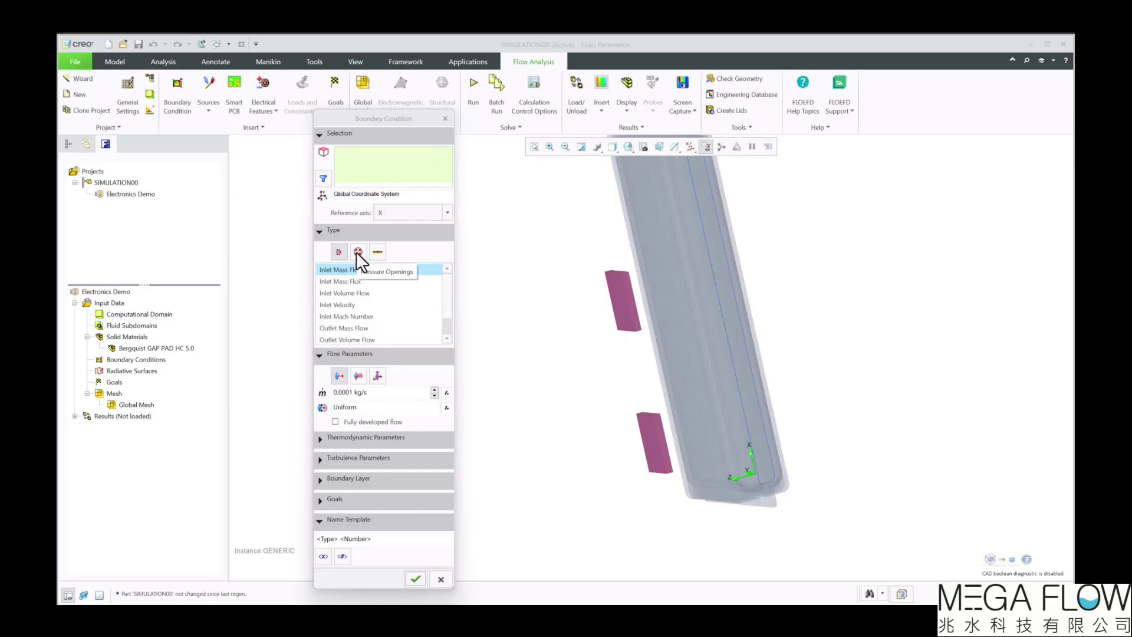
{"action": "left_click", "coordinate": [437, 581]}
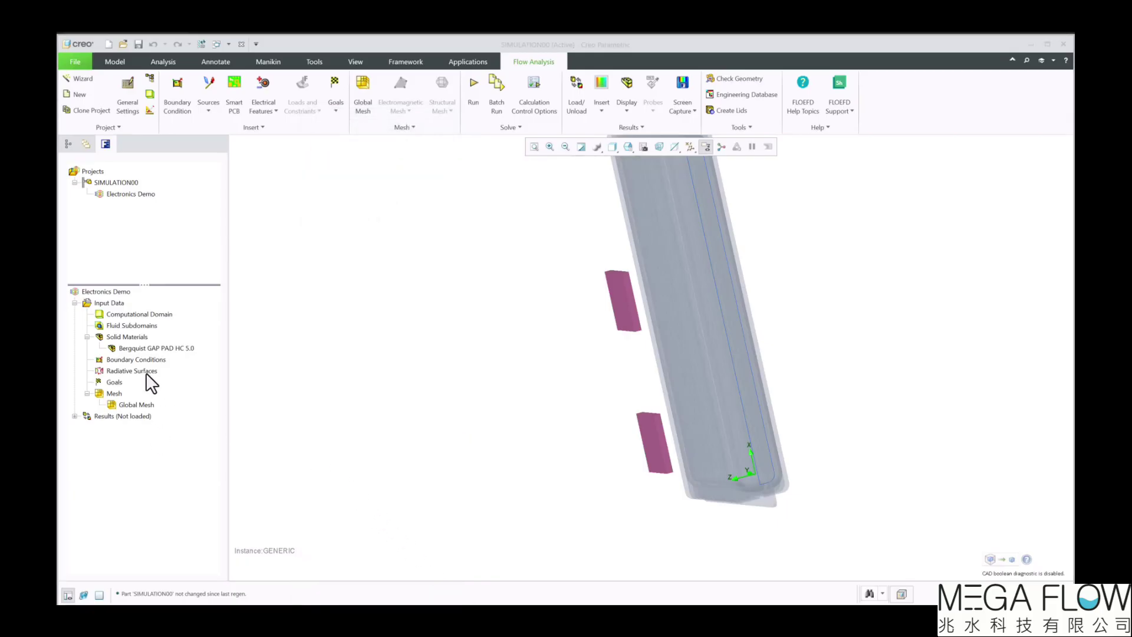
- Check the default wall radiative surface in the general settings and view the radiative surface definition options without adding one
{"action": "left_click", "coordinate": [128, 106]}
{"action": "left_click", "coordinate": [705, 308]}
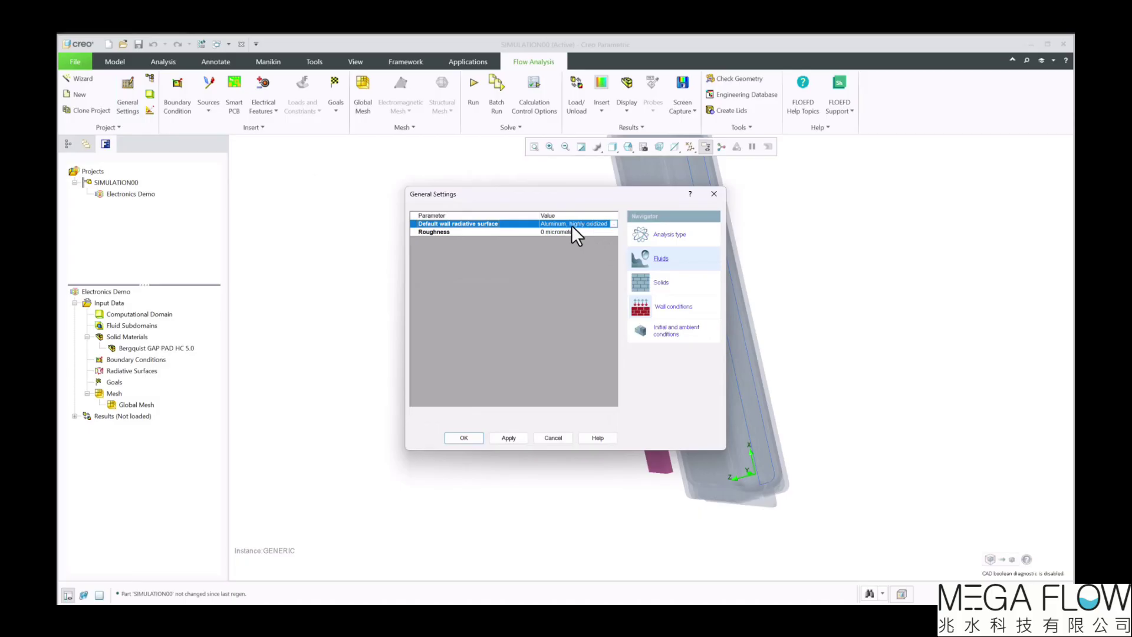
{"action": "left_click", "coordinate": [561, 435]}
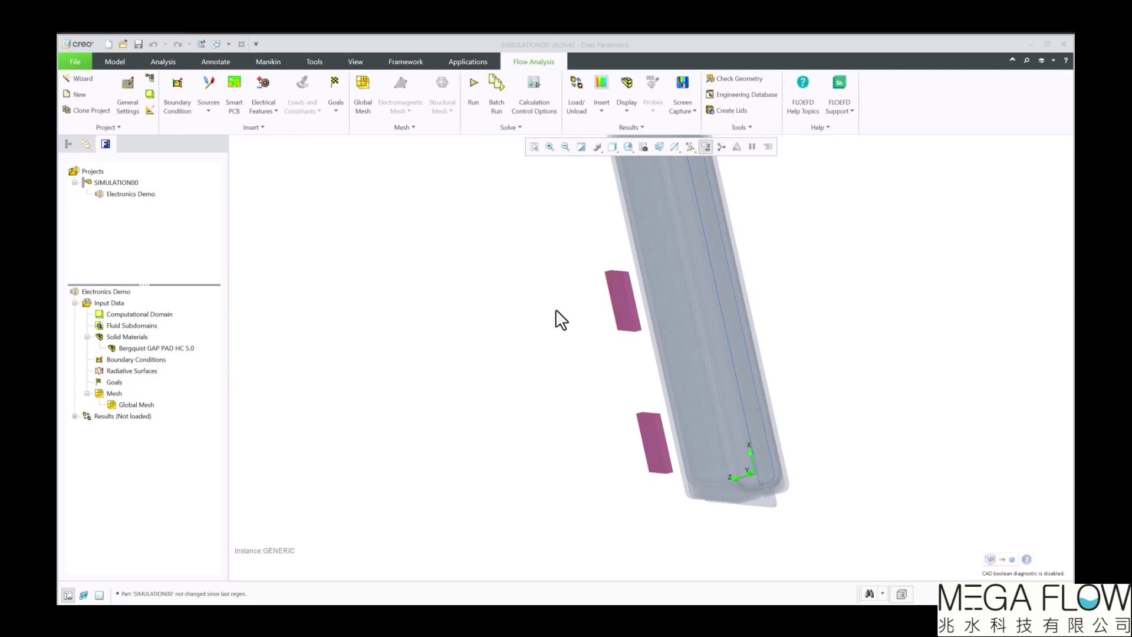
{"action": "double_click", "coordinate": [148, 374]}
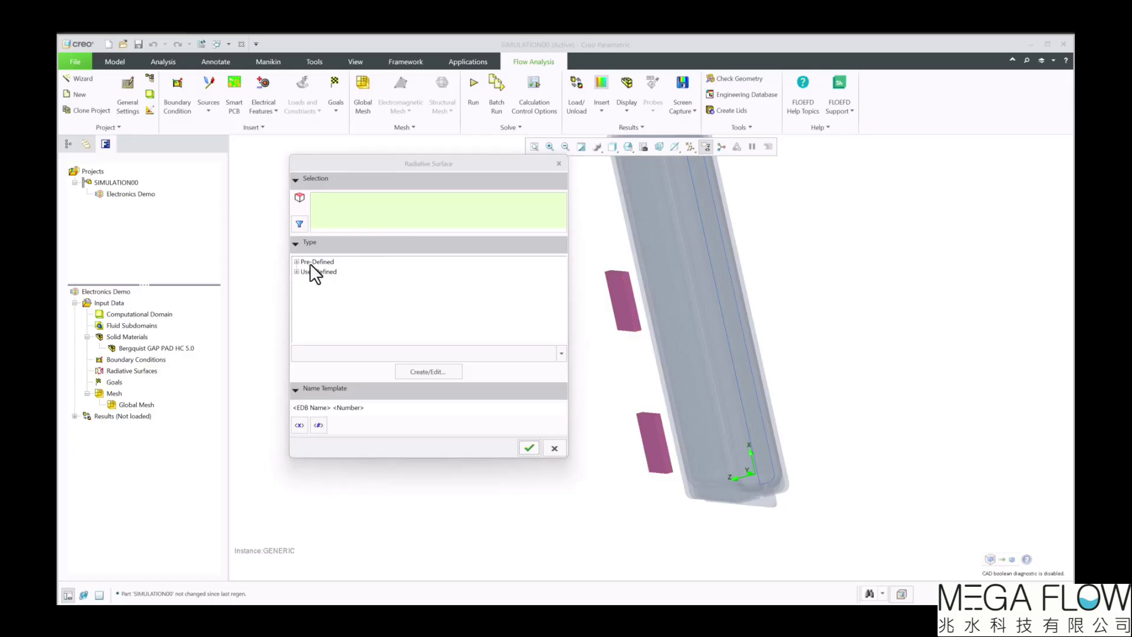
{"action": "left_click", "coordinate": [559, 164]}
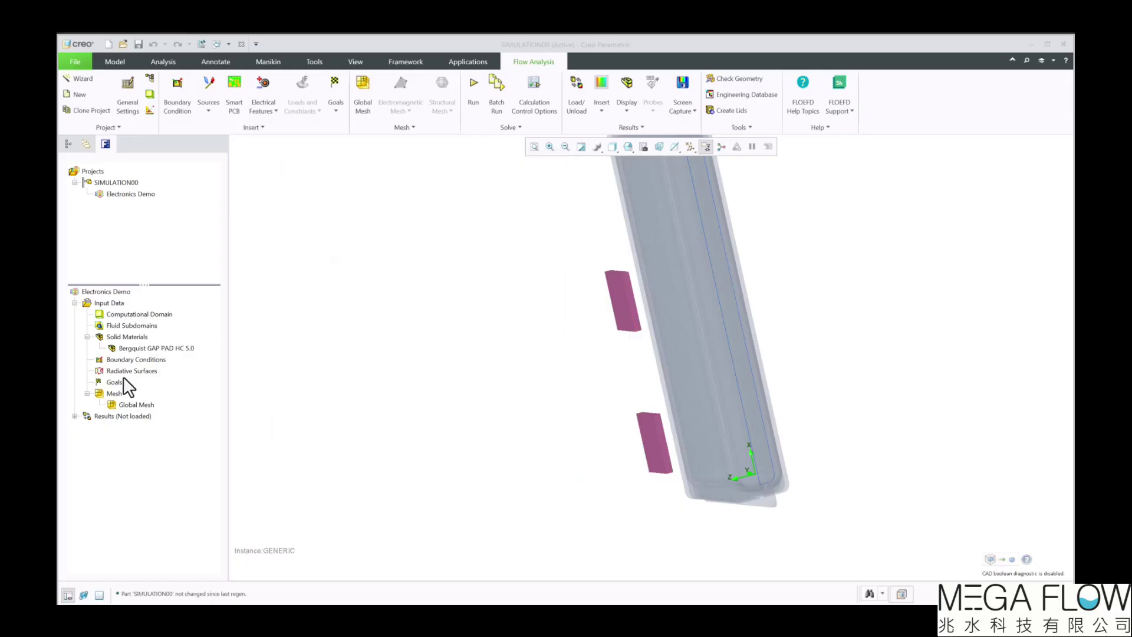
- Start inserting global goals for Temperature (Solid), enabling its minimum and average values
{"action": "right_click", "coordinate": [118, 381]}
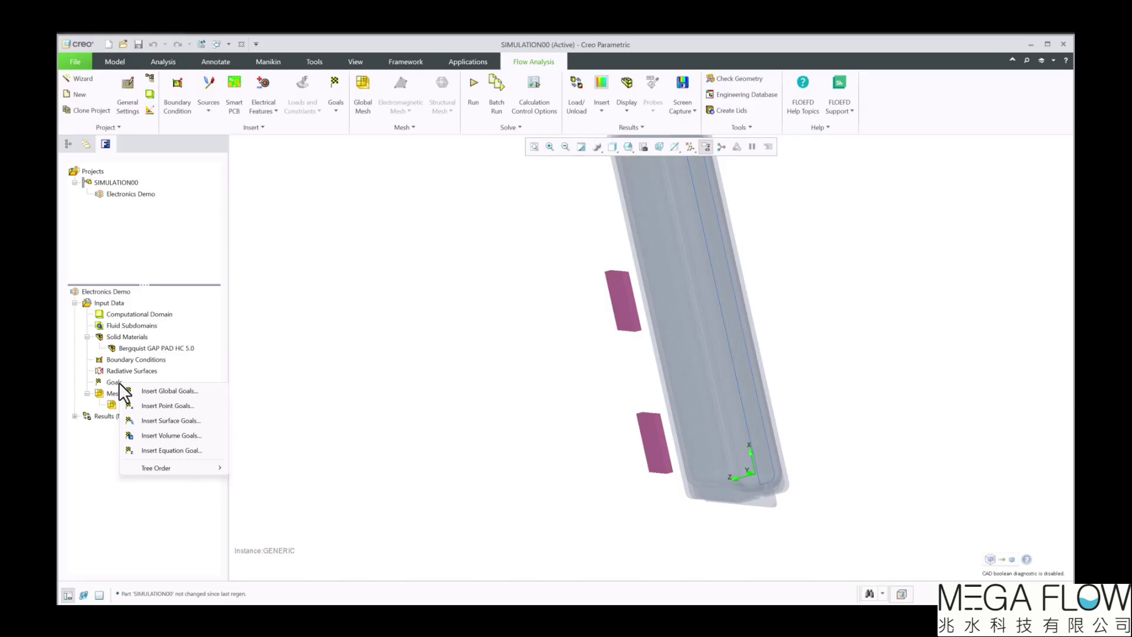
{"action": "right_click", "coordinate": [94, 380]}
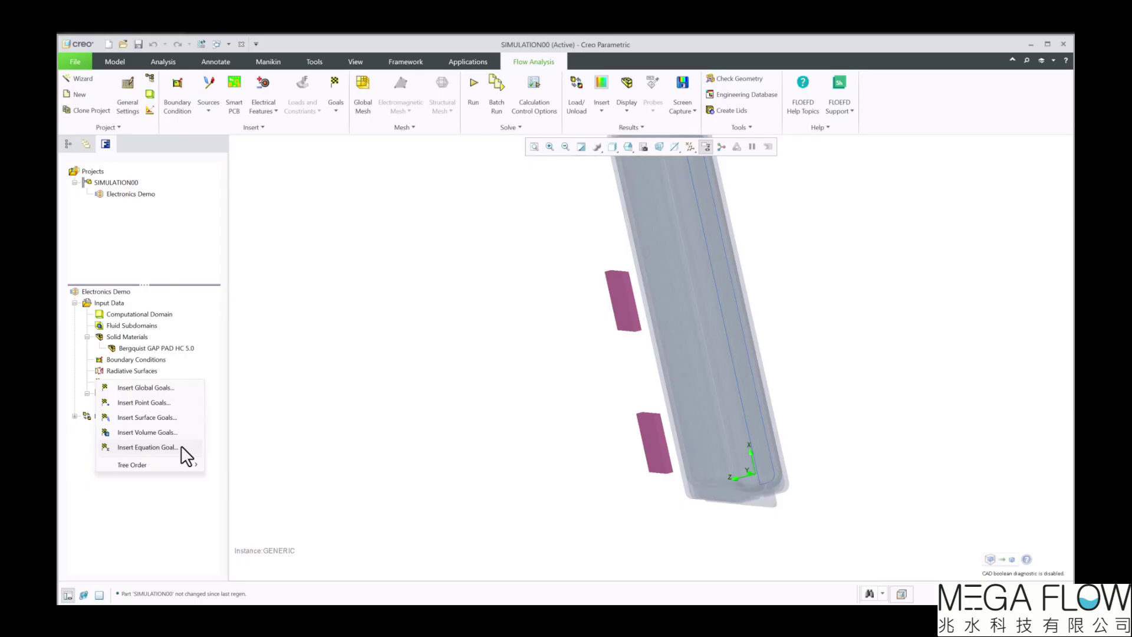
{"action": "left_click", "coordinate": [171, 389]}
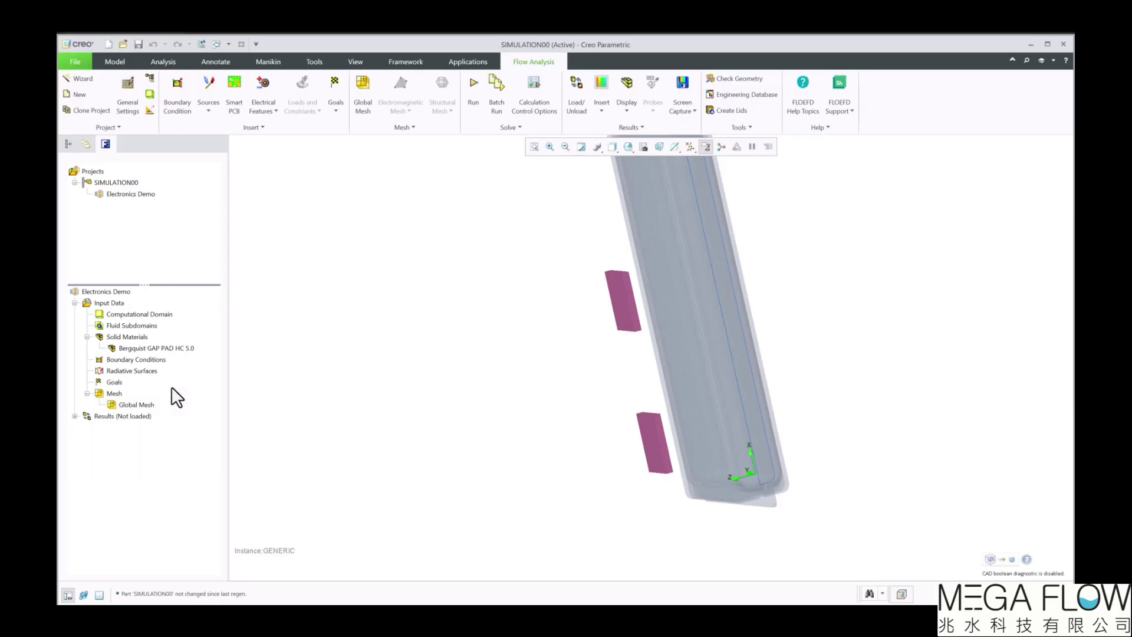
{"action": "scroll", "coordinate": [466, 359], "scroll_direction": "down", "scroll_amount": 15}
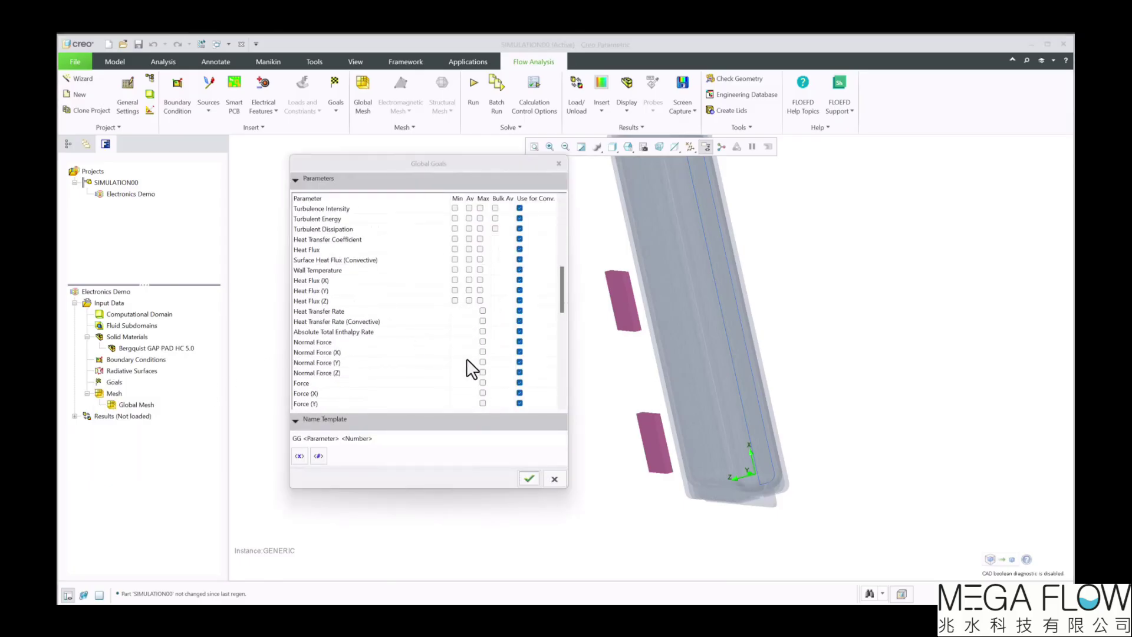
{"action": "left_click", "coordinate": [455, 382]}
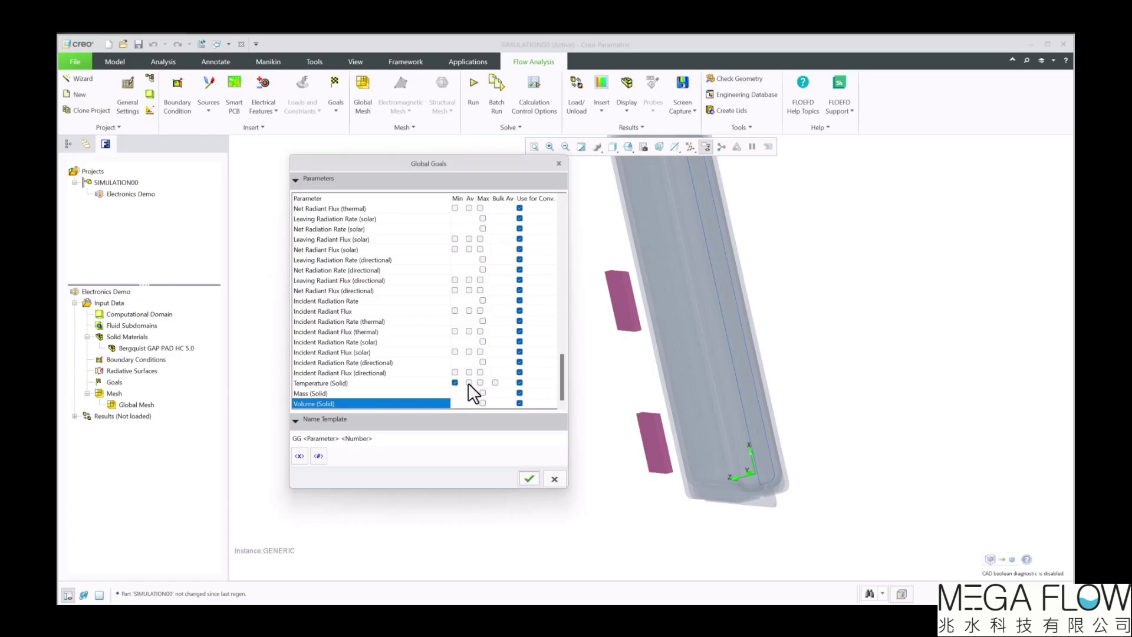
{"action": "left_click", "coordinate": [469, 382]}
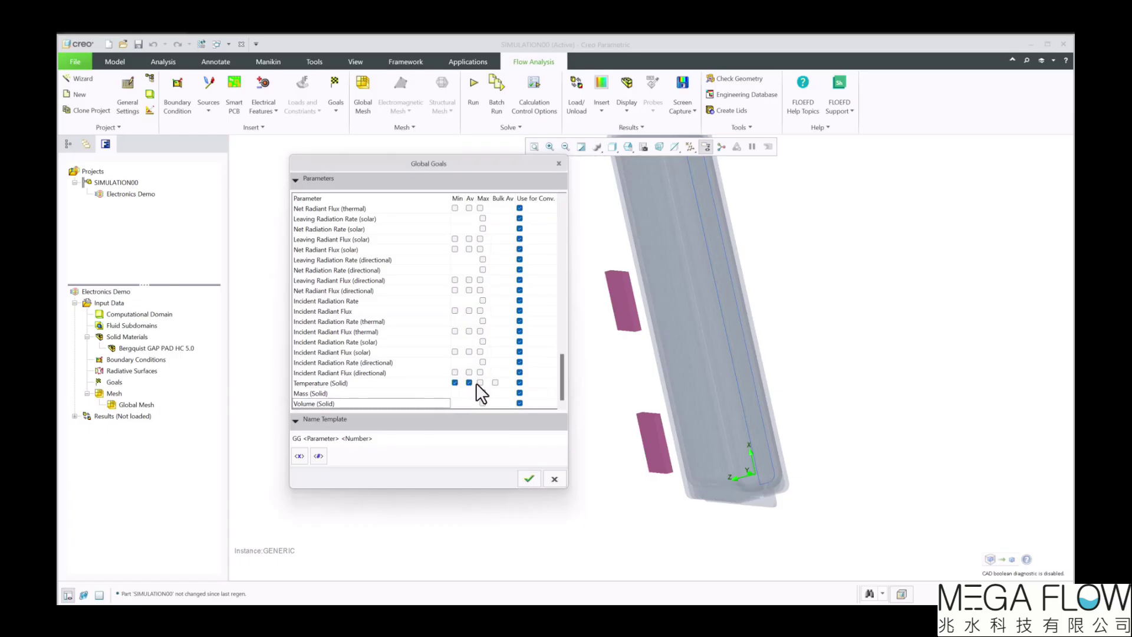